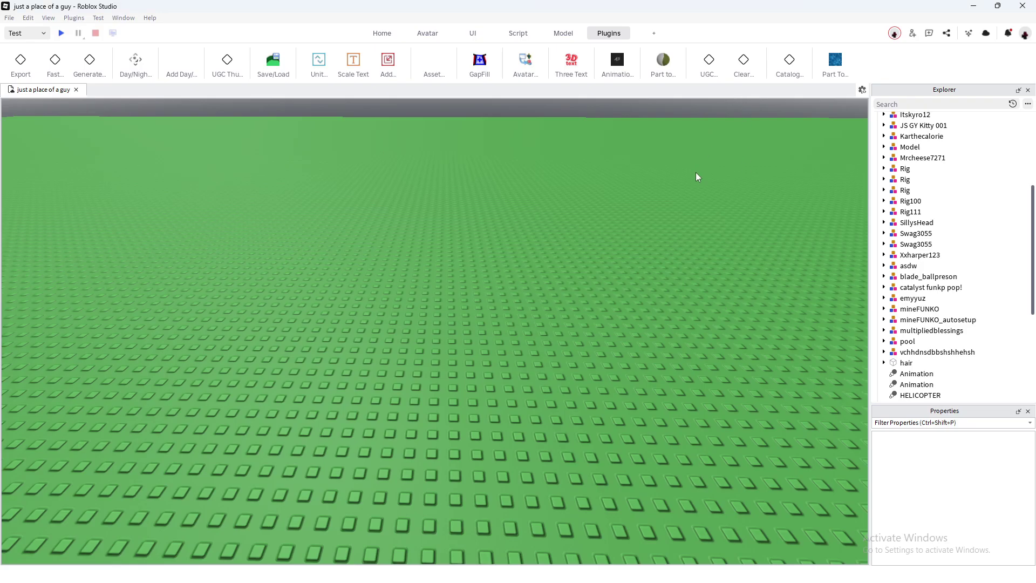
key("w")
right_click_drag(666, 227, 666, 228)
key("s")
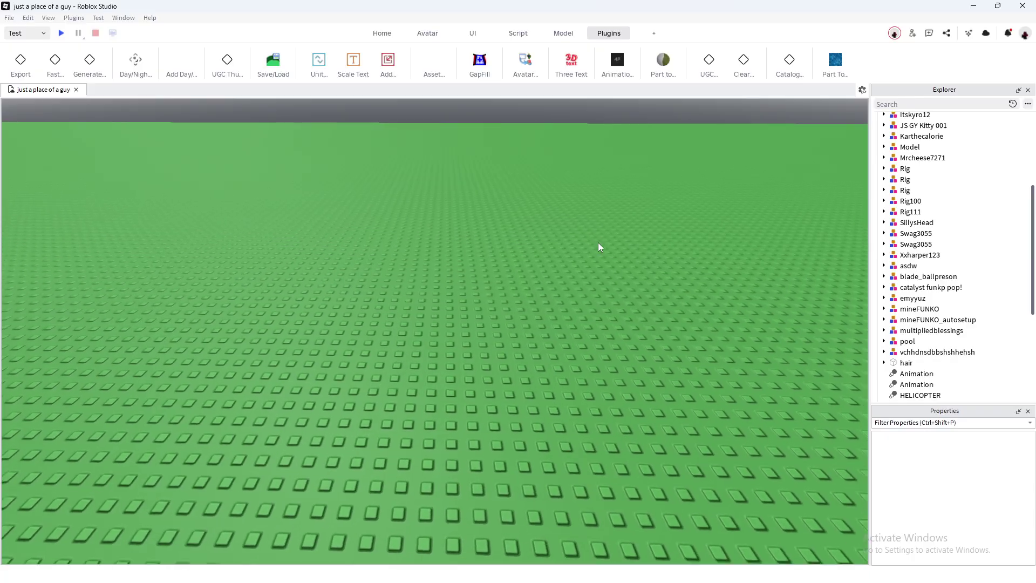
right_click_drag(599, 244, 599, 244)
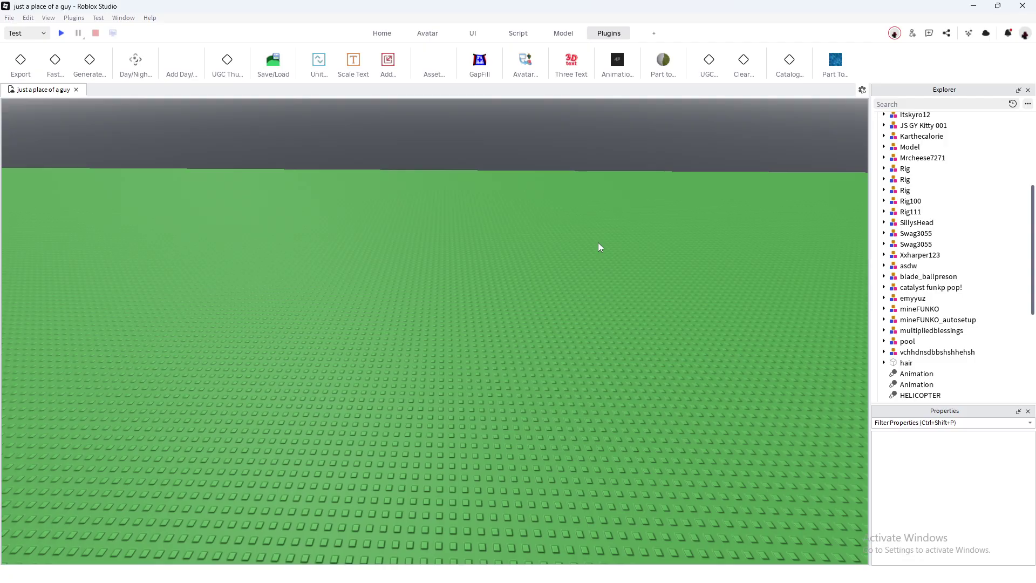
right_click_drag(591, 286, 578, 282)
scroll(522, 234, "up", 3)
scroll(518, 246, "down", 5)
scroll(513, 257, "up", 5)
scroll(323, 222, "down", 2)
left_click_drag(326, 234, 778, 552)
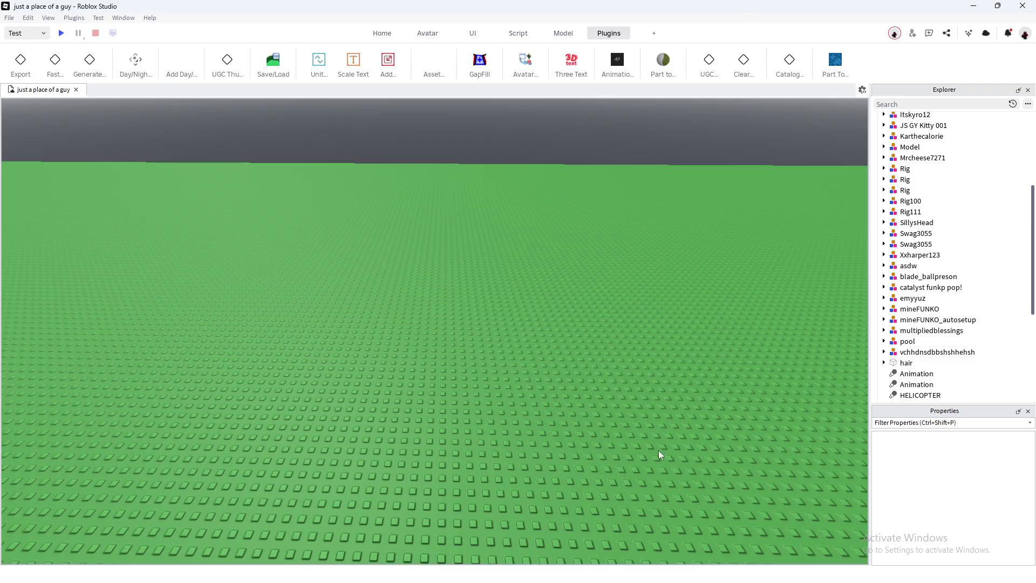
scroll(614, 347, "up", 5)
scroll(556, 337, "down", 2)
scroll(553, 336, "up", 3)
scroll(306, 203, "down", 3)
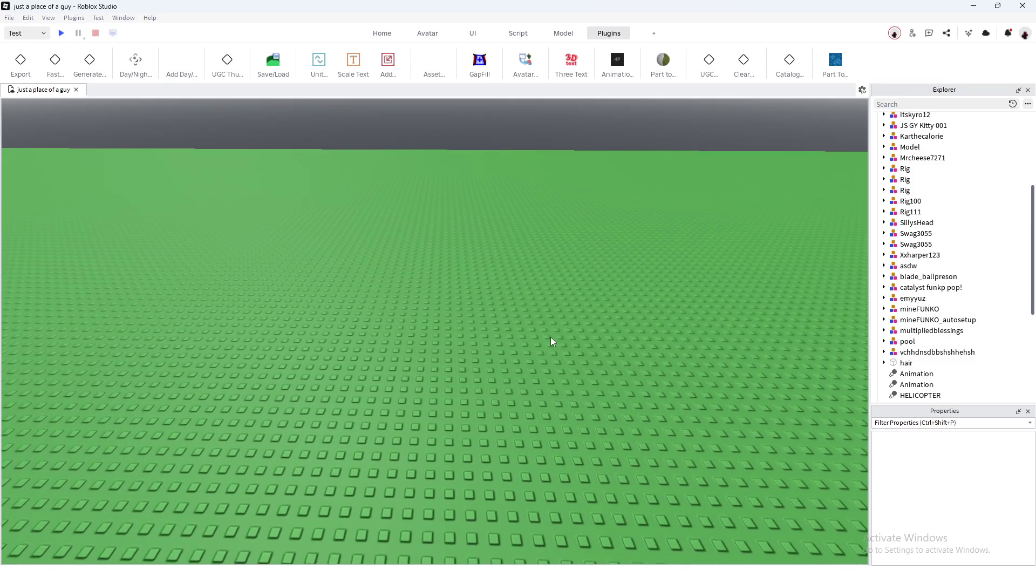
scroll(305, 203, "down", 1)
left_click_drag(296, 187, 637, 465)
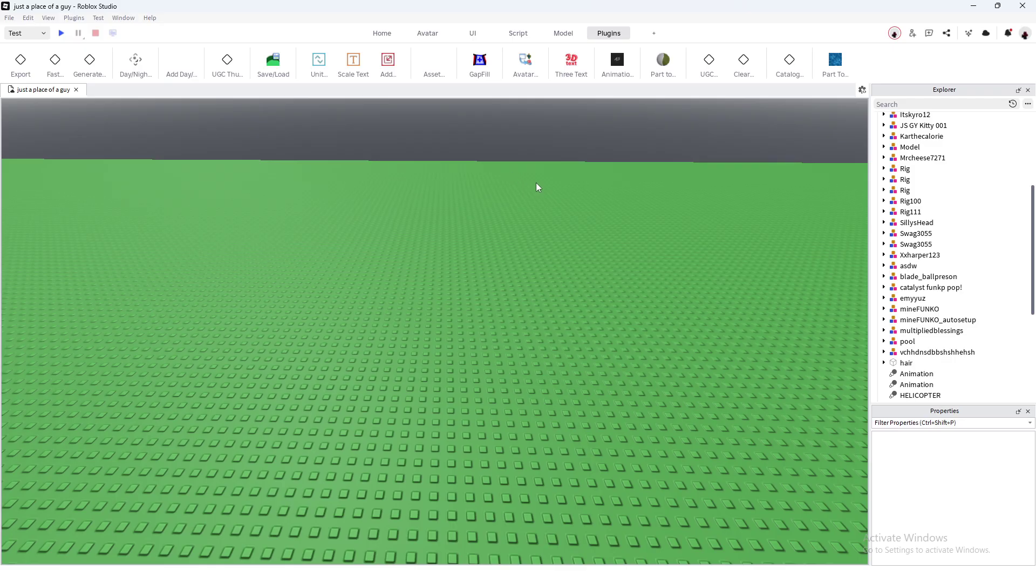
scroll(532, 189, "up", 3)
scroll(571, 170, "down", 5)
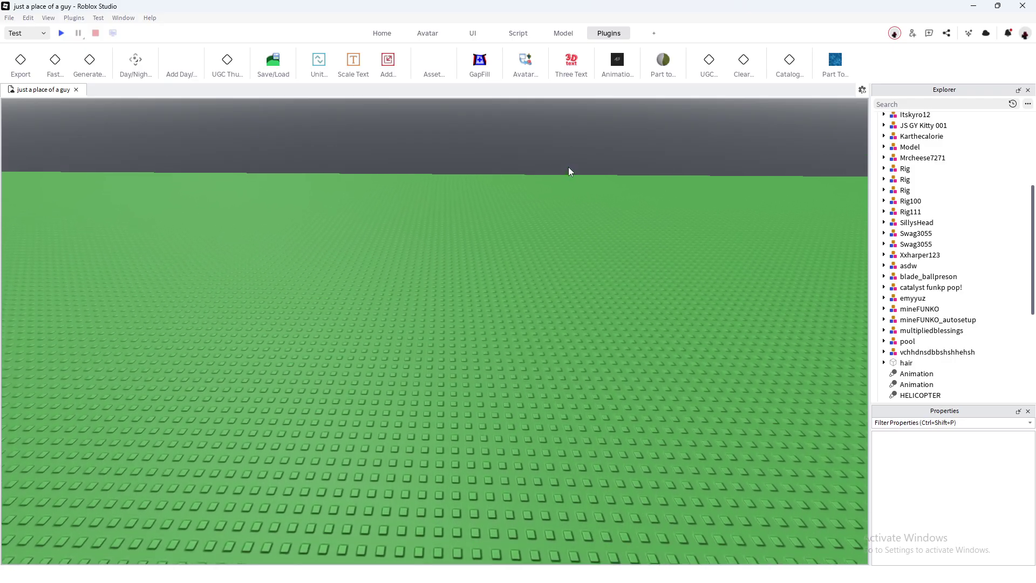
key("w")
key("s")
key("s")
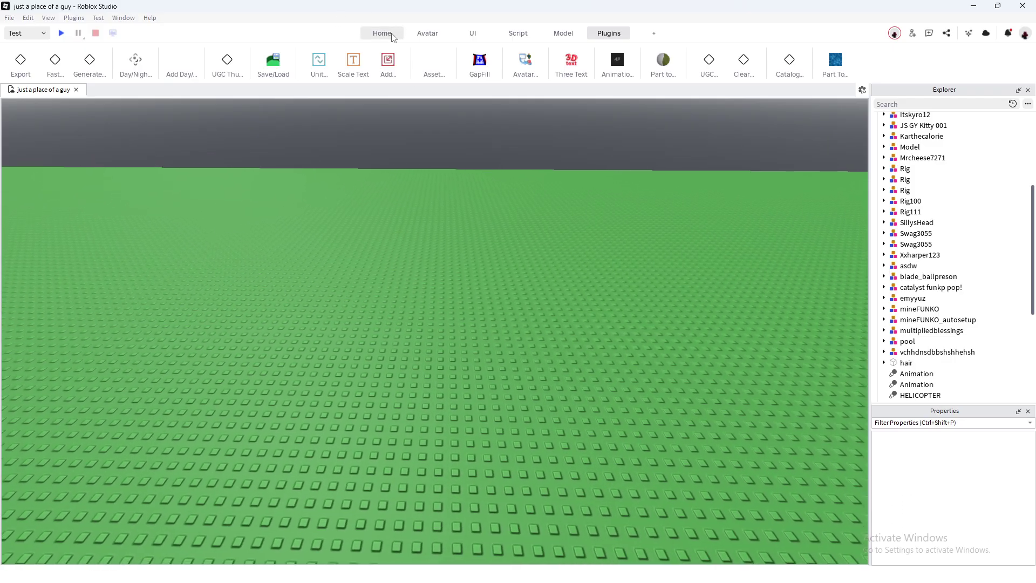
Step: Load goofy dino.obj from the Downloads folder for 3D import and inspect its preview from several angles
left_click(382, 33)
key("q")
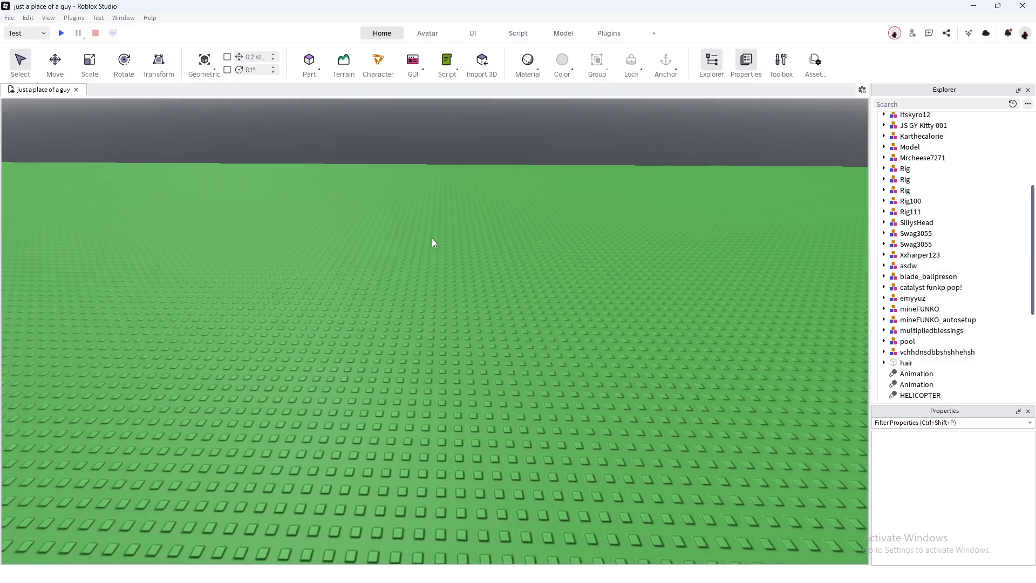
key("w")
key("s")
key("w")
key("s")
key("w")
key("s")
key("w")
key("s")
key("w")
key("s")
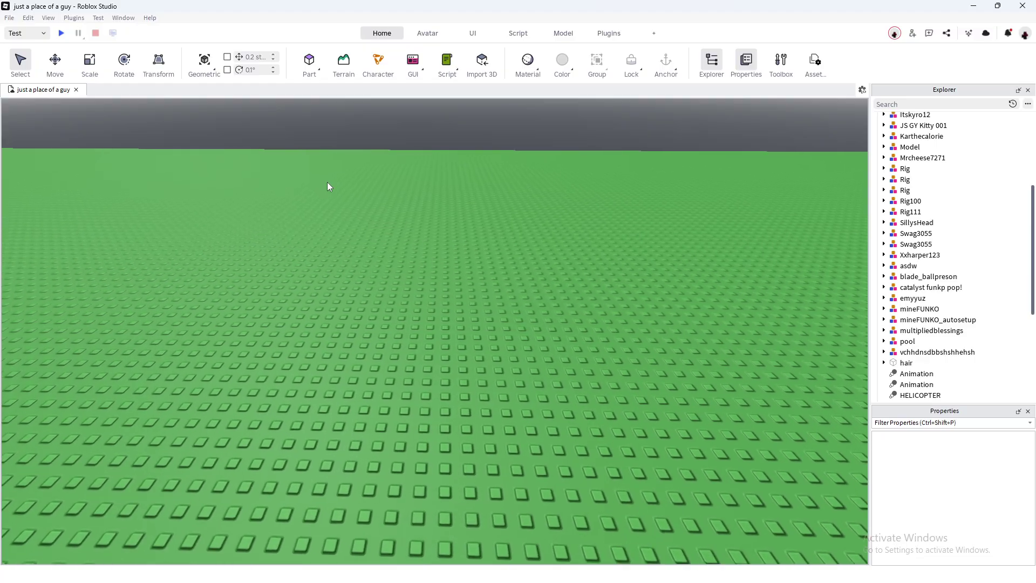
key("q")
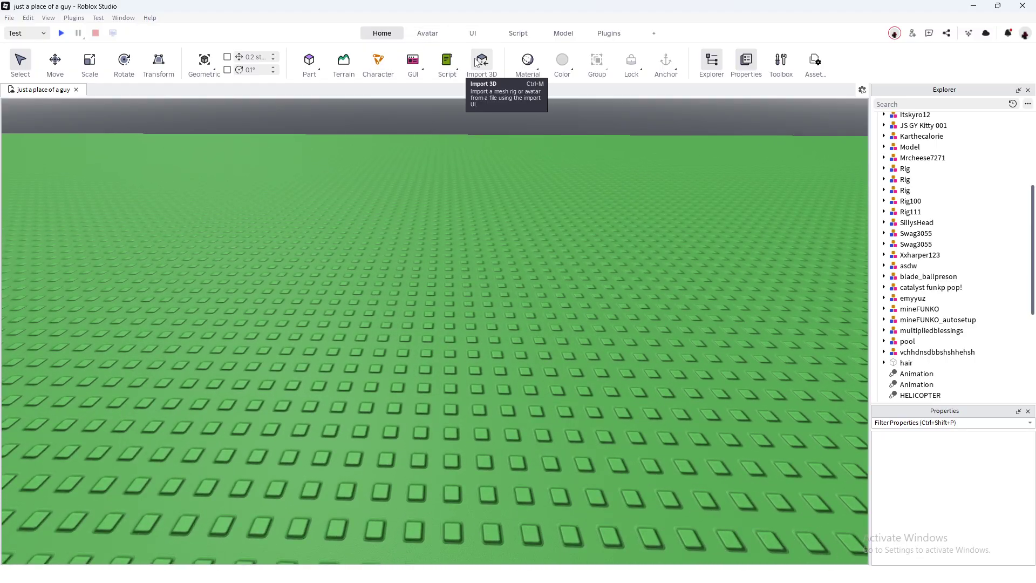
left_click(489, 64)
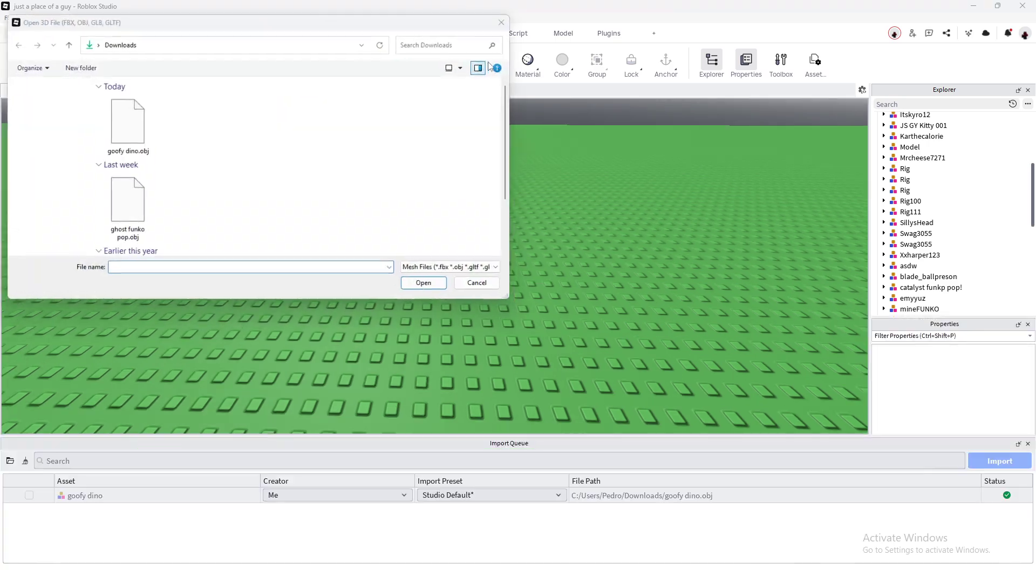
double_click(125, 128)
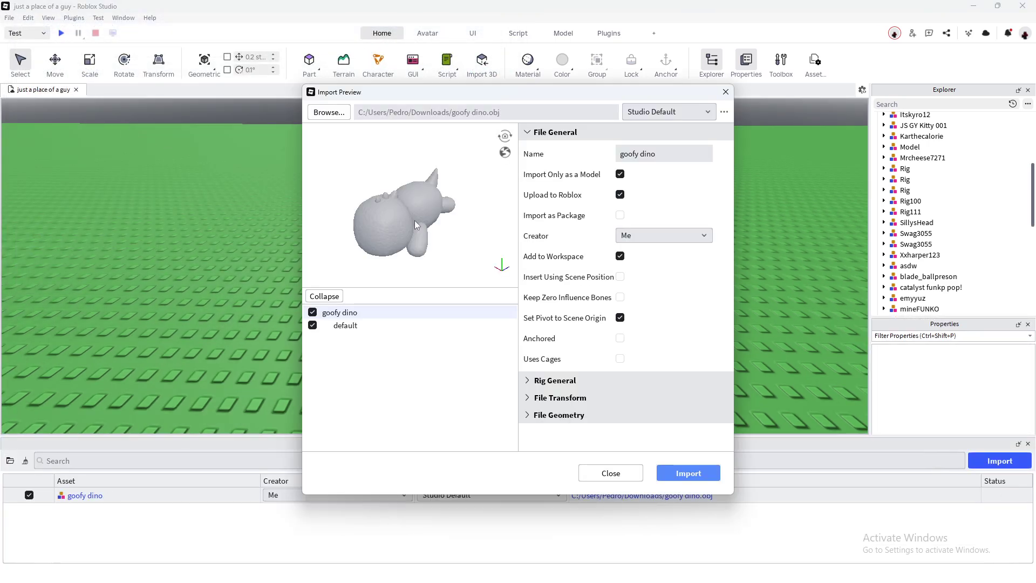
left_click_drag(403, 233, 438, 204)
left_click_drag(420, 99, 408, 117)
left_click_drag(418, 232, 614, 232)
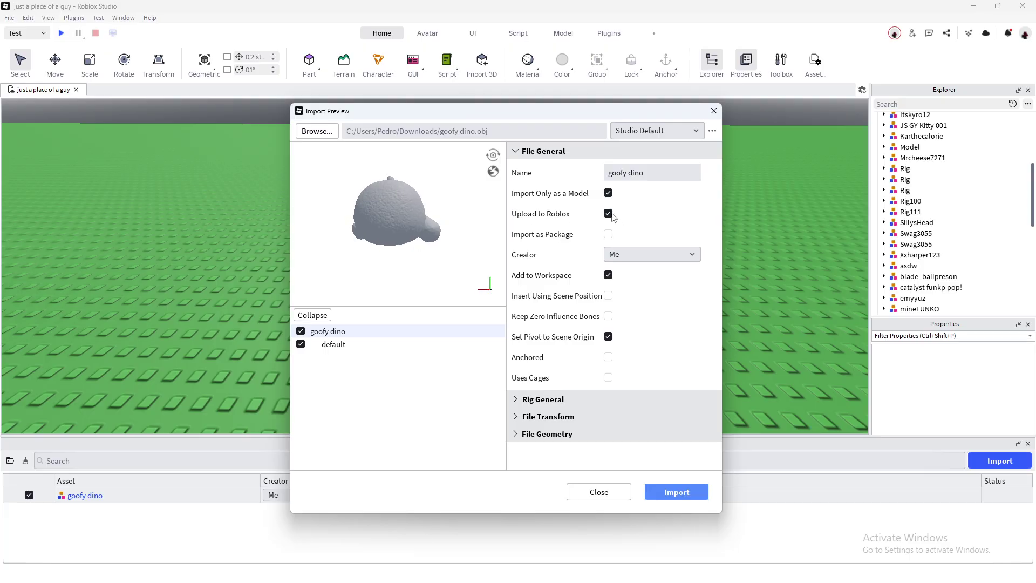
Step: Turn off Upload to Roblox, import the goofy dino model, and close the import queue
left_click(610, 214)
left_click(670, 492)
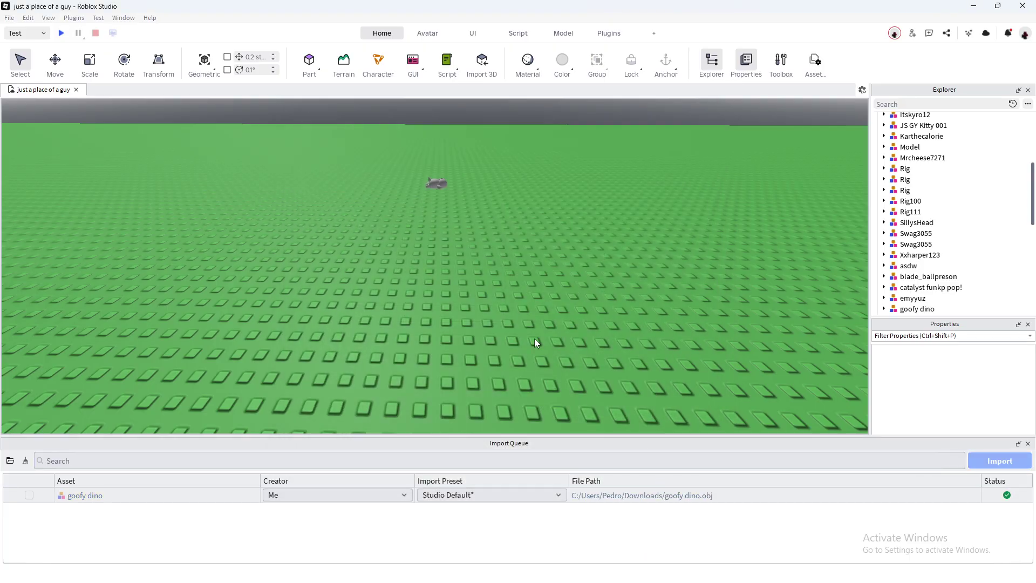
left_click(1028, 443)
Step: Place the imported goofy dino on the baseplate and rotate it
key("w")
key("e")
left_click_drag(420, 321, 432, 347)
key("r")
key("f")
key("w")
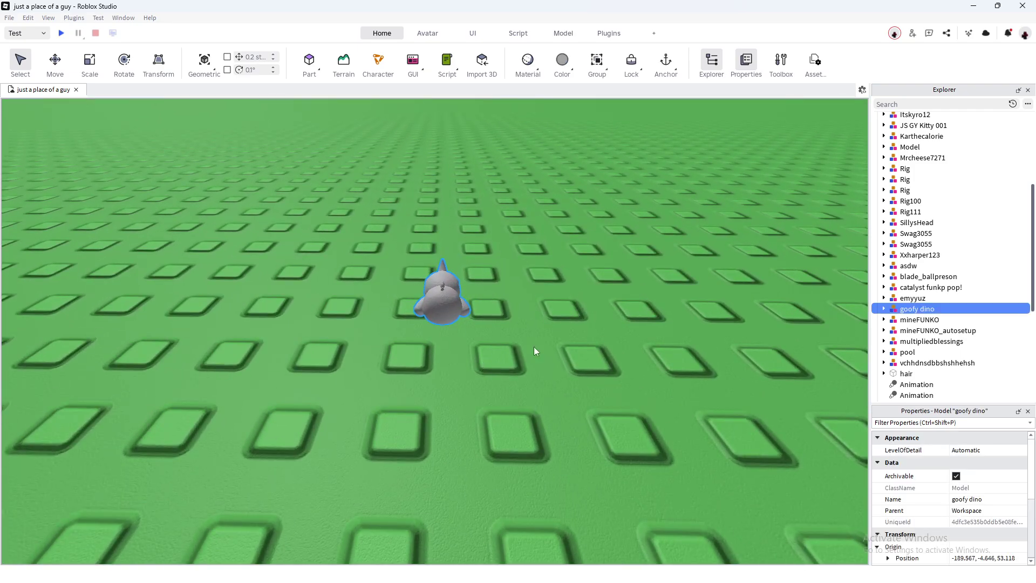
Step: Upload Textttturee.png from Downloads and assign it as the TextureID of the default mesh inside goofy dino
left_click(884, 309)
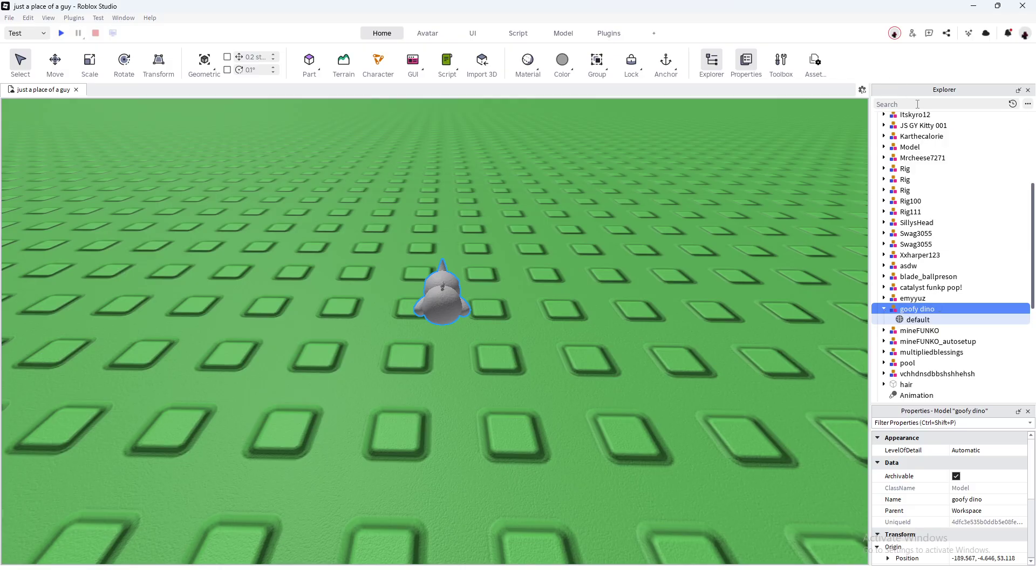
left_click(915, 320)
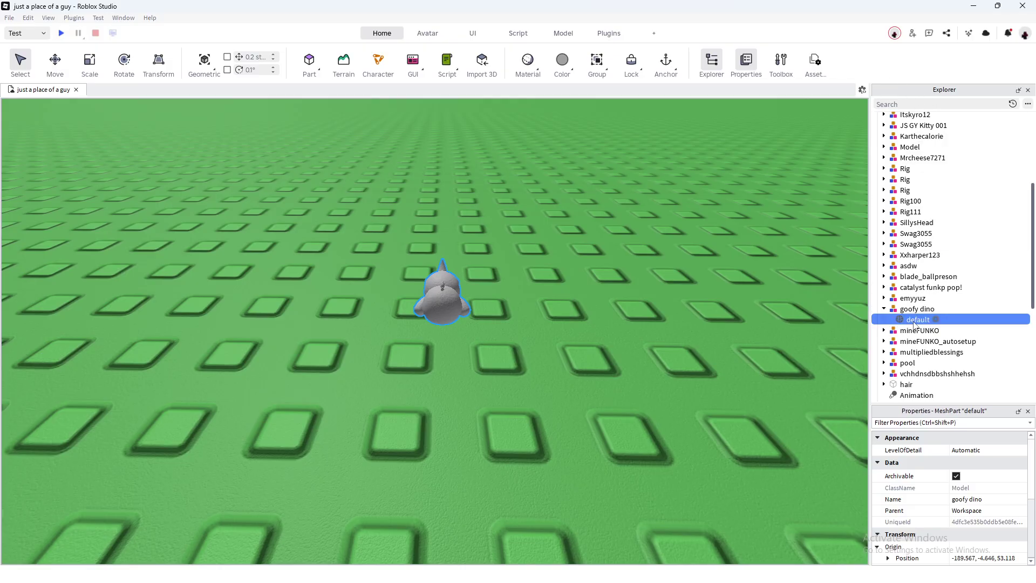
scroll(981, 511, "down", 1)
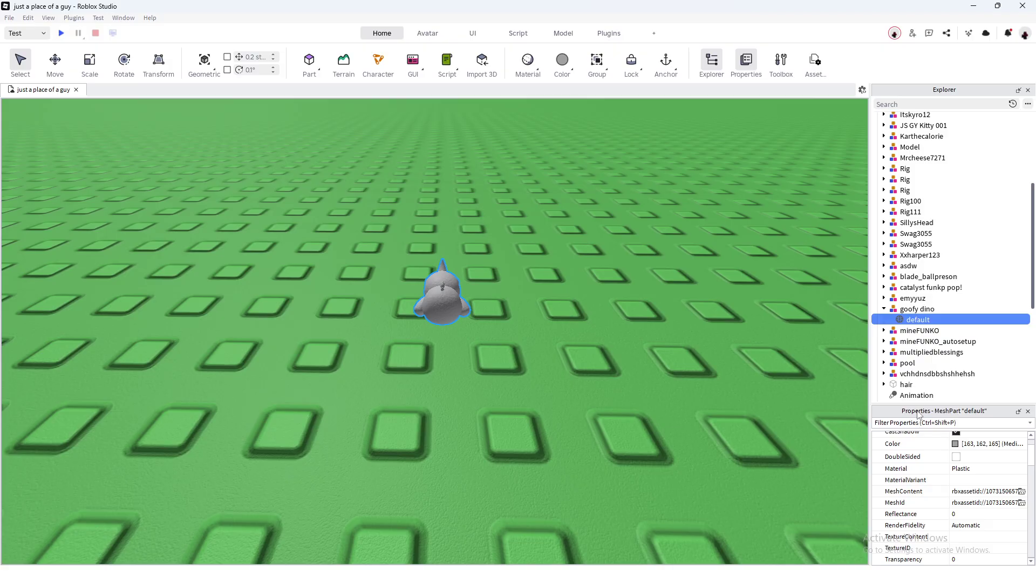
scroll(937, 517, "down", 1)
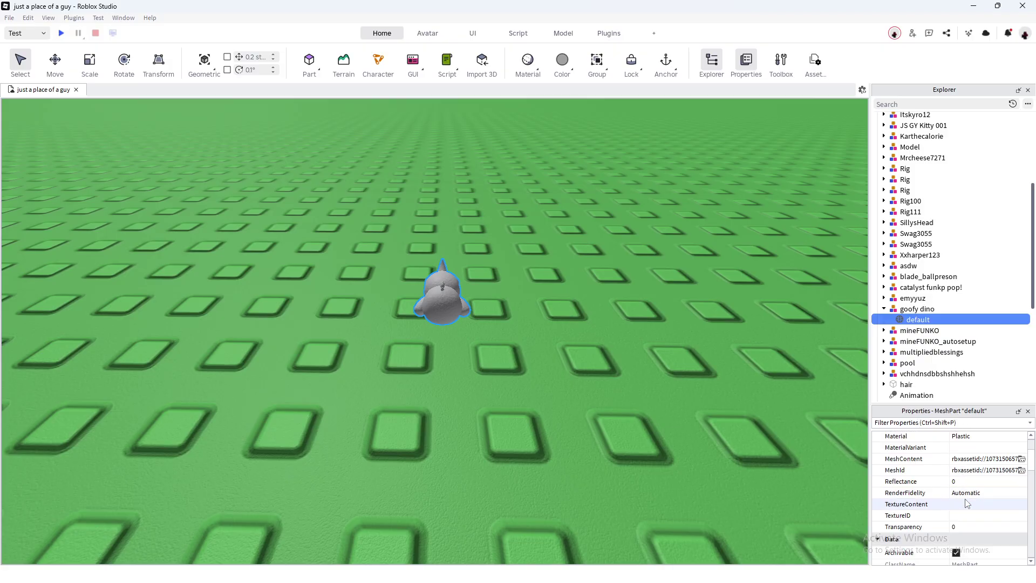
left_click(904, 517)
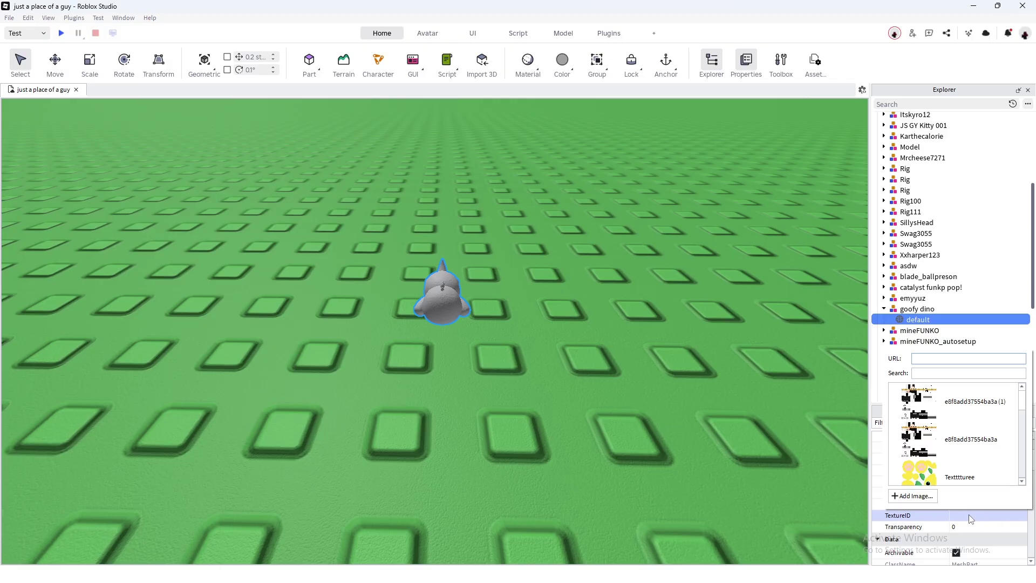
left_click(920, 496)
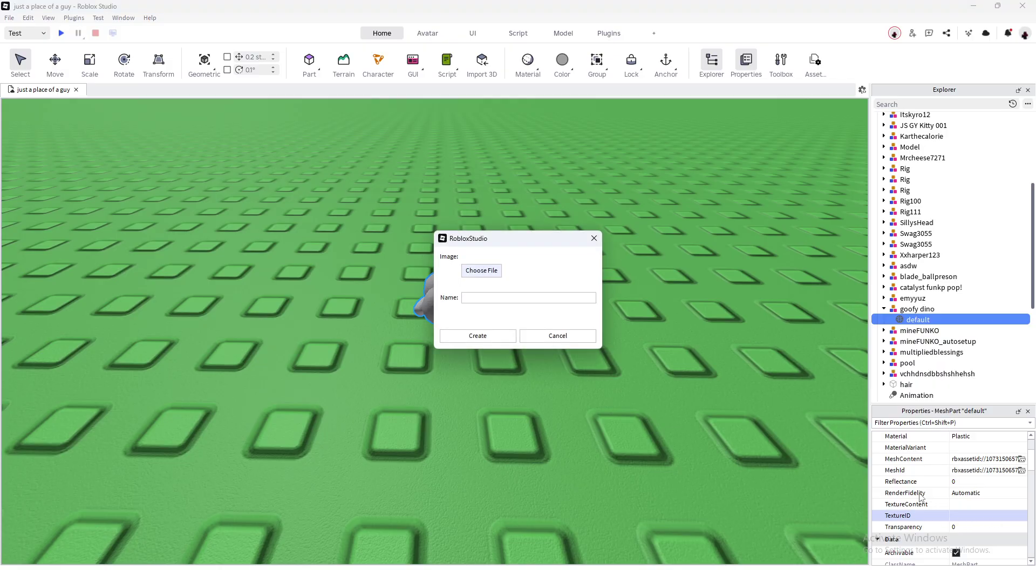
left_click(480, 274)
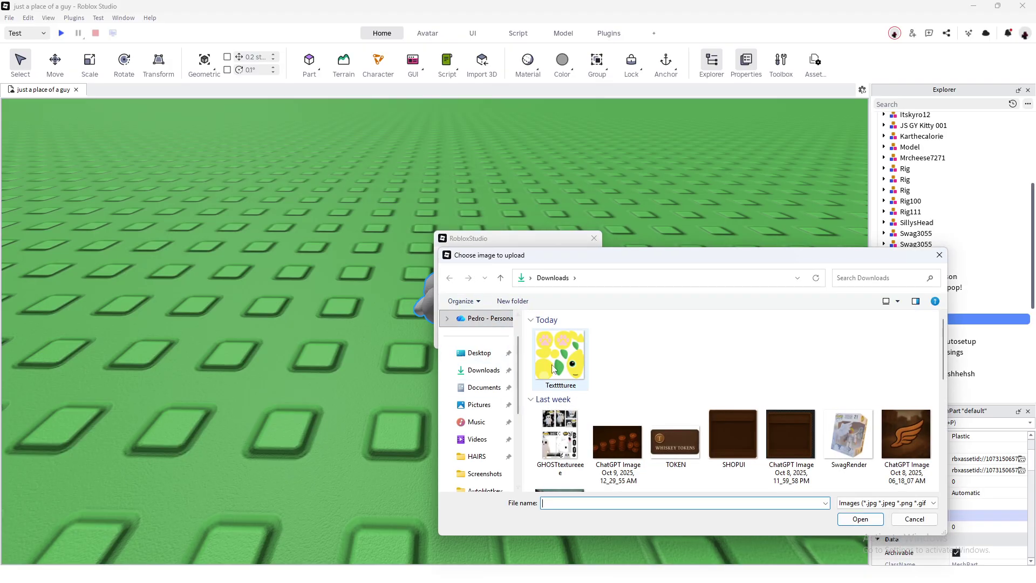
left_click(544, 352)
double_click(545, 367)
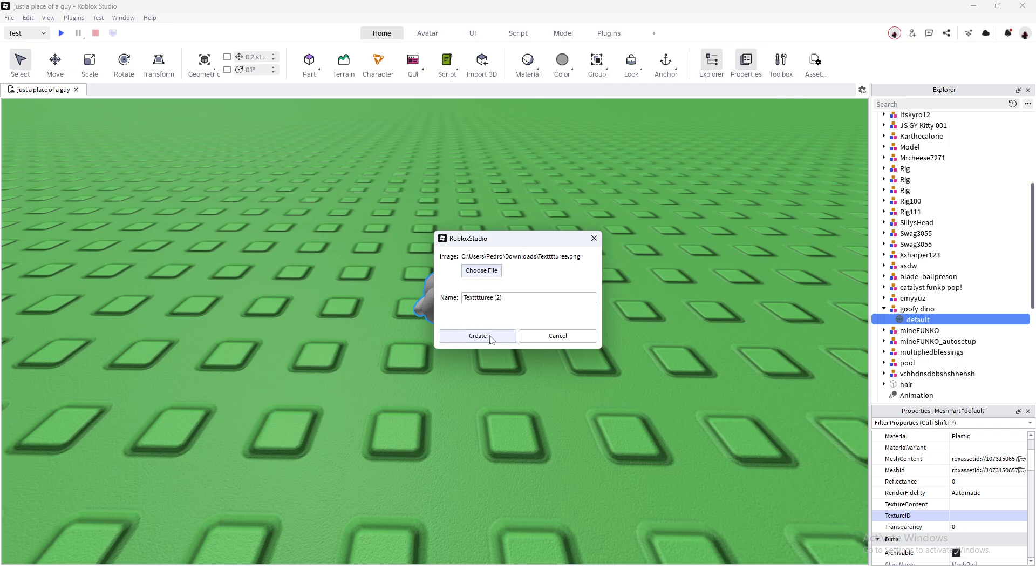
left_click(490, 336)
left_click(490, 335)
Step: Check the textured goofy dino up close and move it to a nearer spot on the baseplate
scroll(494, 335, "up", 5)
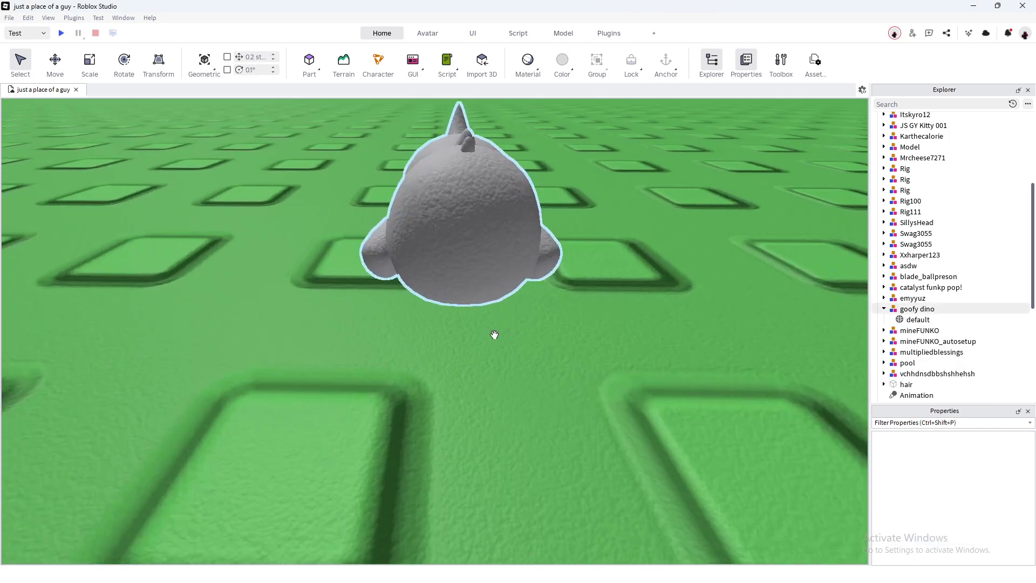
right_click_drag(562, 287, 542, 298)
scroll(566, 287, "down", 10)
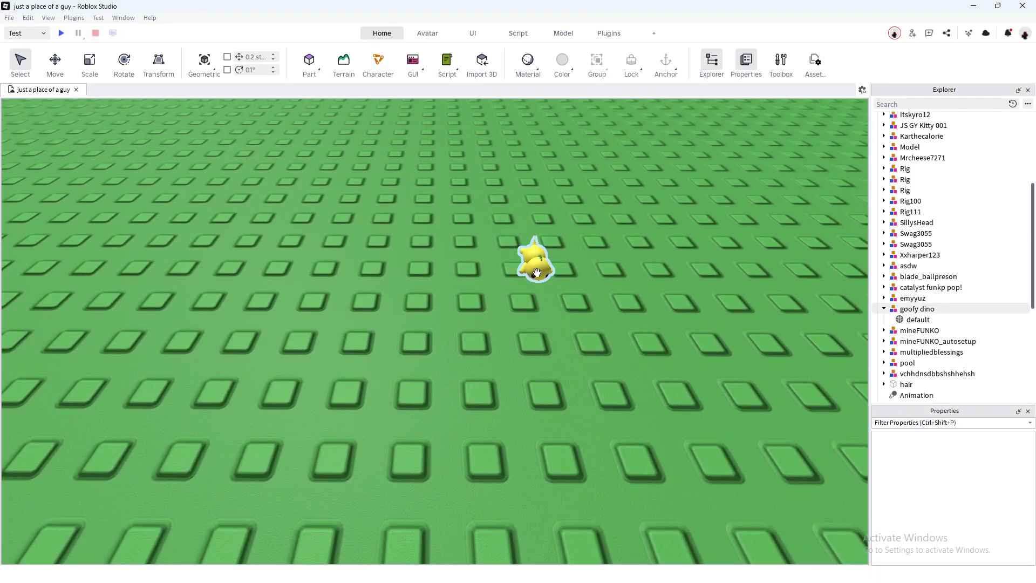
left_click_drag(536, 275, 579, 346)
left_click(553, 408)
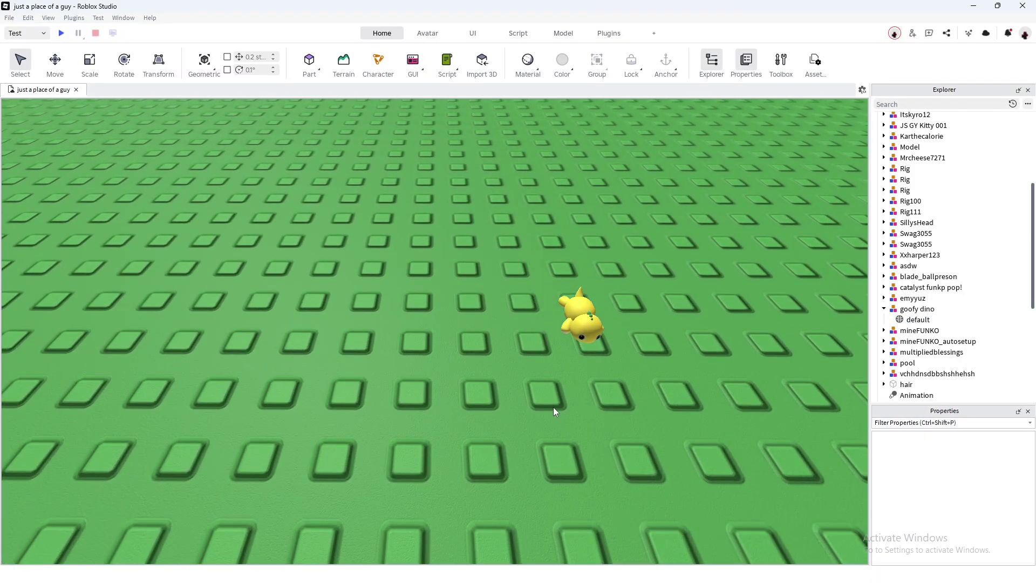
Step: Generate a masculine R15 Block Avatar rig near the dino
key("d")
key("a")
key("d")
key("a")
key("d")
key("w")
key("s")
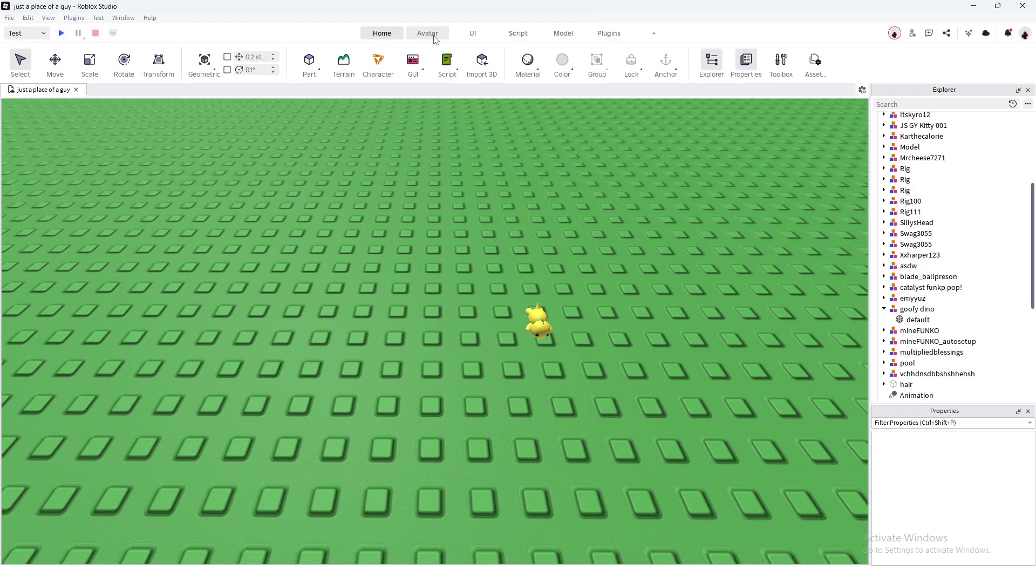
left_click(435, 39)
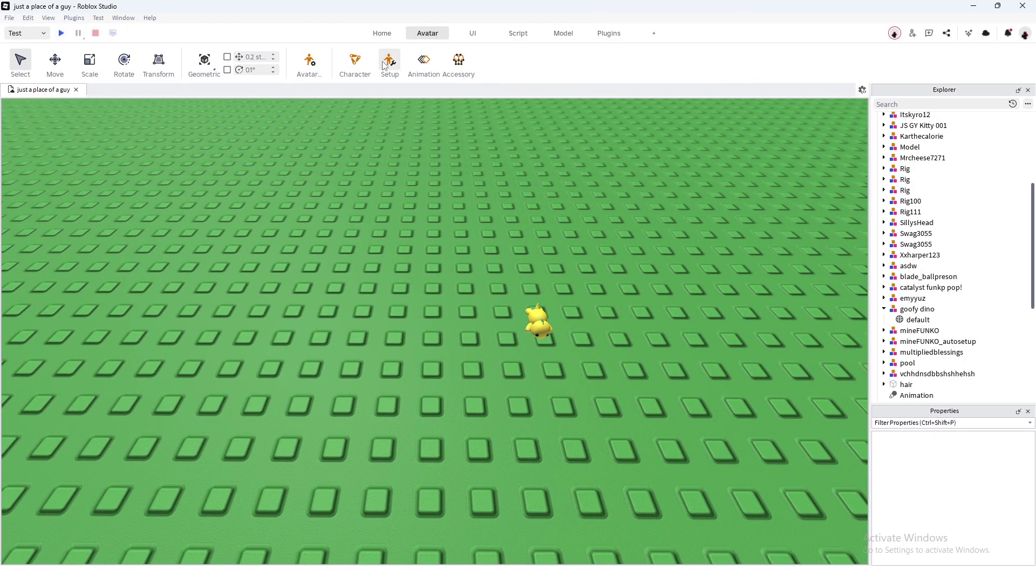
left_click(347, 60)
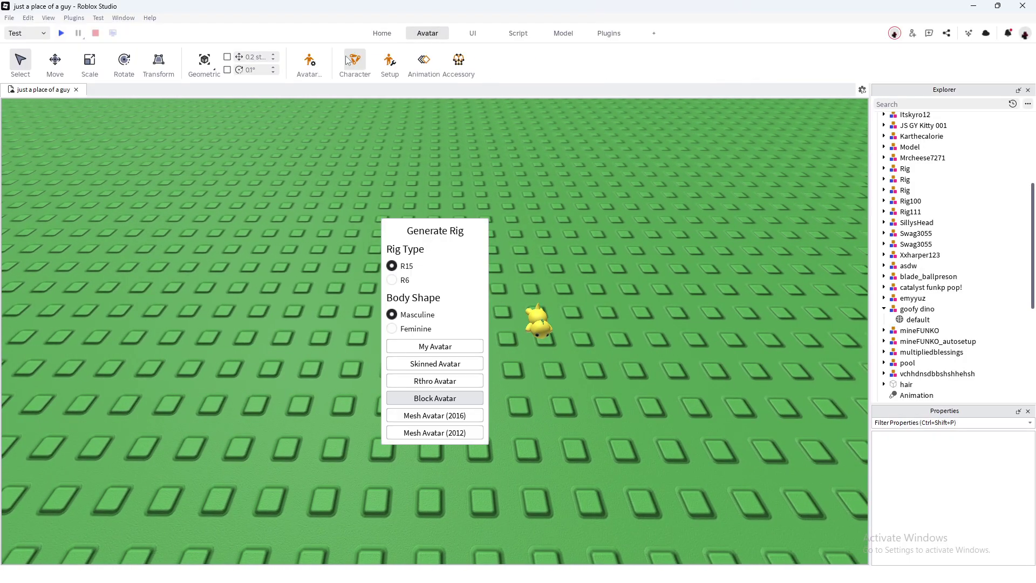
left_click(429, 400)
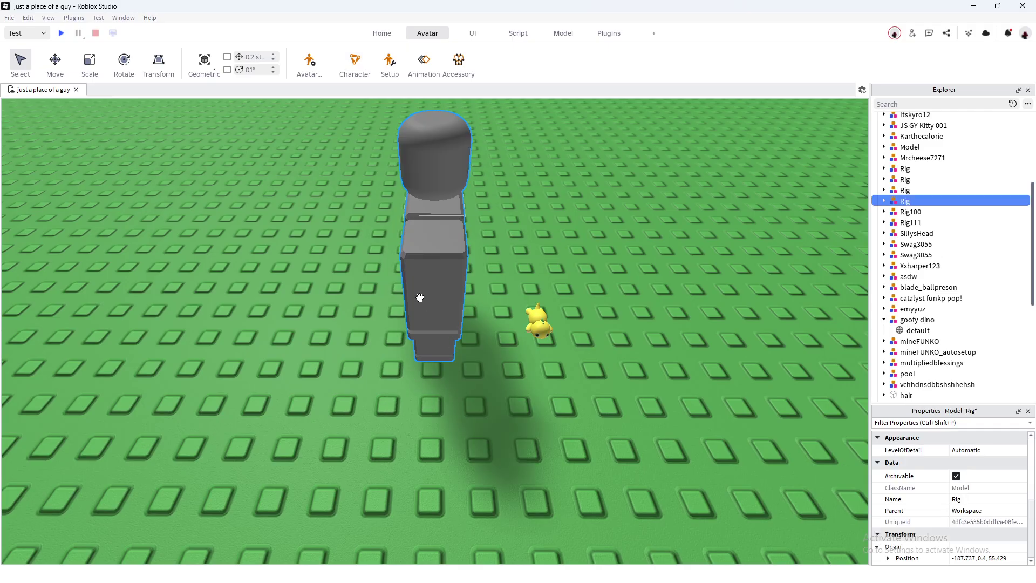
Step: Rotate the new block rig by three quarter turns so its face points toward the view
key("ctrl+r")
key("ctrl+r")
key("ctrl+r")
left_click(484, 371)
right_click_drag(492, 369, 492, 368)
key("w")
key("s")
Step: Place the goofy dino on top of the block rig's head
left_click_drag(546, 425, 432, 285)
key("w")
key("e")
key("w")
right_click_drag(463, 292, 460, 292)
key("a")
key("d")
key("s")
Step: Fine-tune the goofy dino's position on the rig's head with the Move tool and deselect it
left_click(373, 35)
left_click(54, 60)
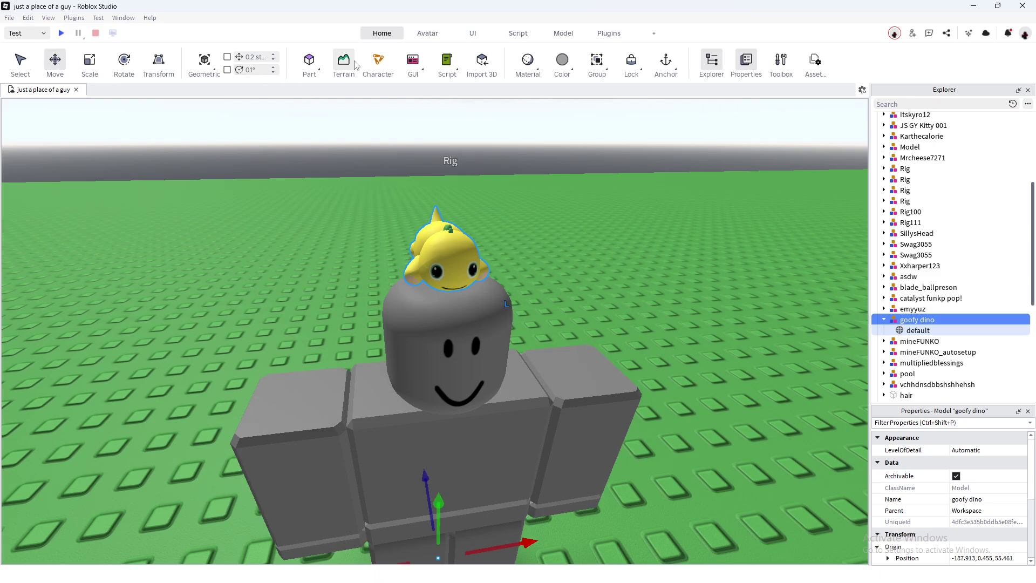
left_click(427, 33)
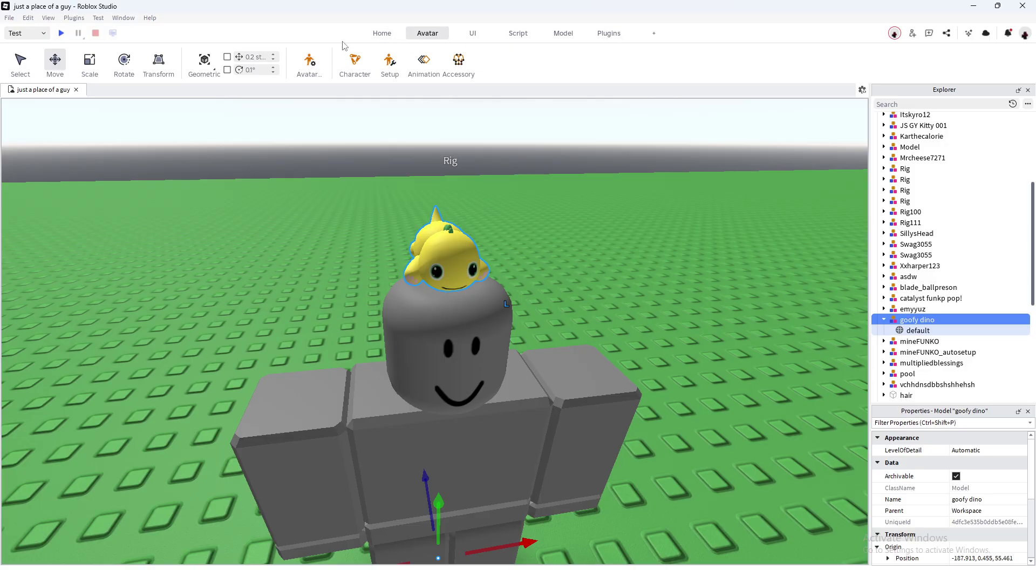
left_click(390, 34)
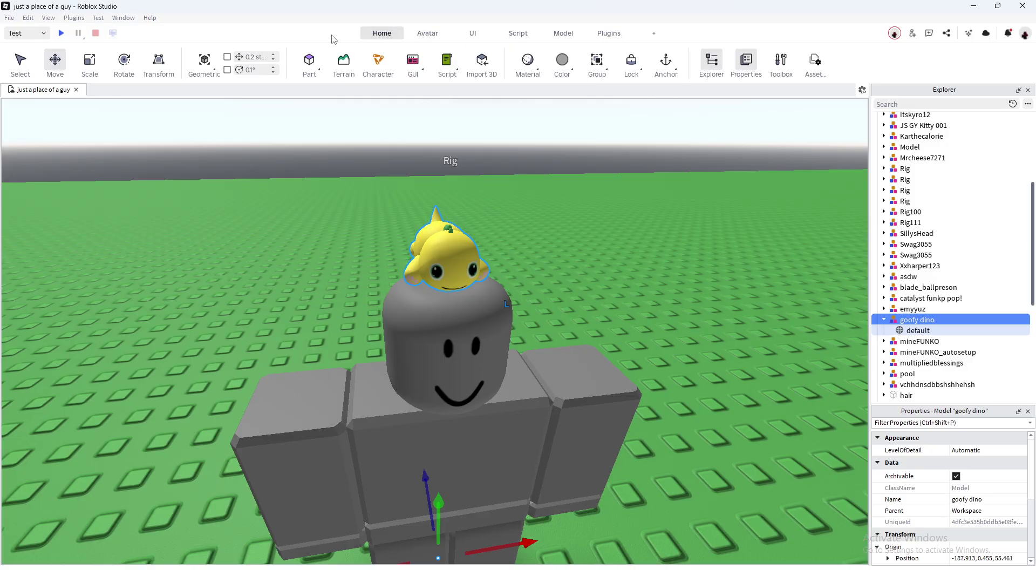
right_click_drag(454, 201, 476, 248)
scroll(455, 202, "up", 2)
key("a")
key("d")
left_click_drag(502, 432, 502, 434)
key("d")
right_click_drag(503, 435, 504, 436)
left_click_drag(535, 492, 533, 491)
key("a")
right_click_drag(536, 342, 535, 342)
key("w")
left_click(558, 336)
Step: Duplicate the block rig and move the copy about 4.9 studs sideways from the original
key("s")
key("w")
key("q")
key("s")
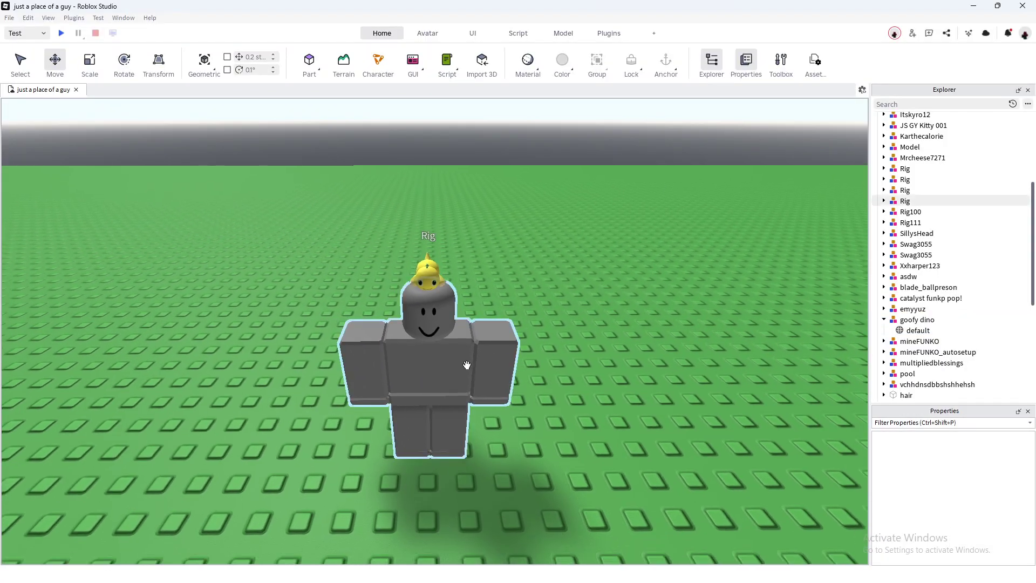
left_click(472, 377)
key("ctrl+d")
left_click_drag(474, 449, 639, 450)
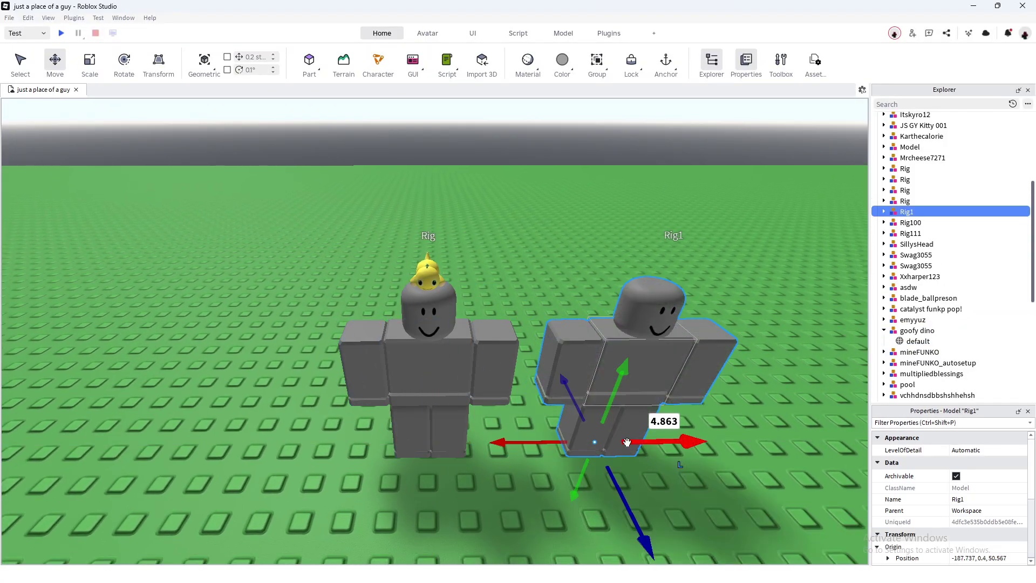
Step: Deselect the duplicated rig, start the Asset Creator plugin and choose Accessory as the asset type
left_click(562, 244)
scroll(535, 259, "up", 4)
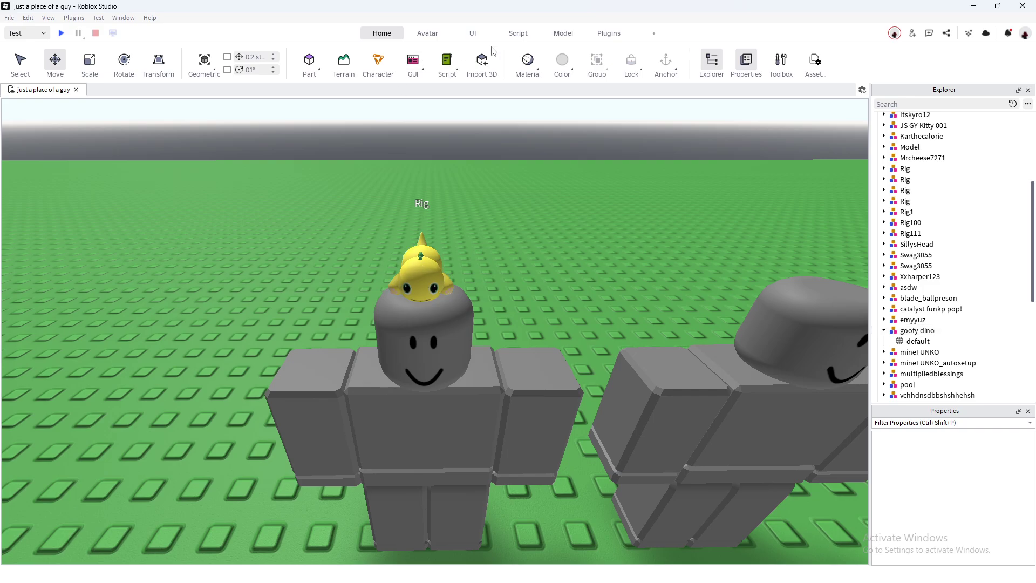
left_click(606, 34)
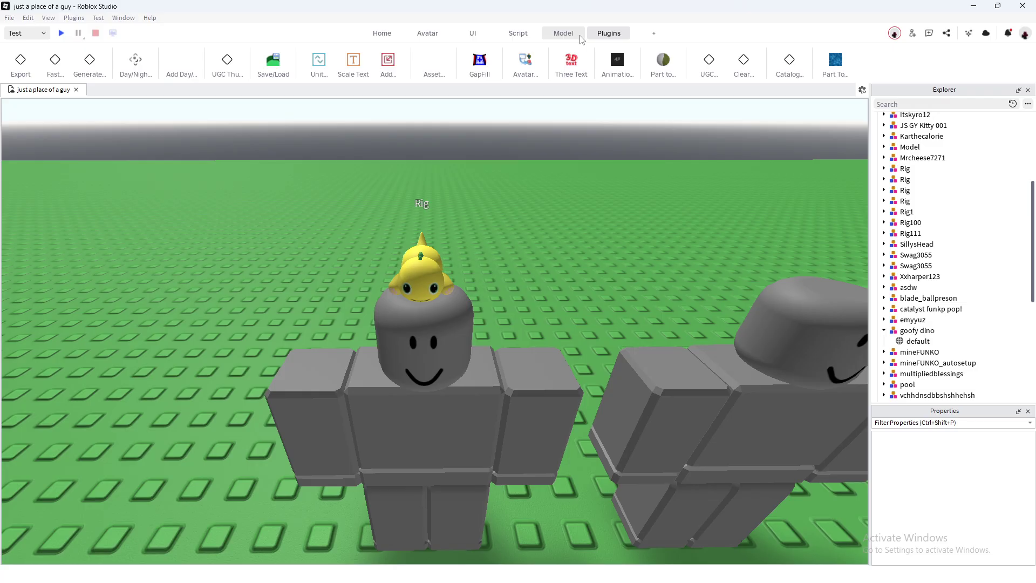
right_click_drag(532, 221, 532, 222)
key("s")
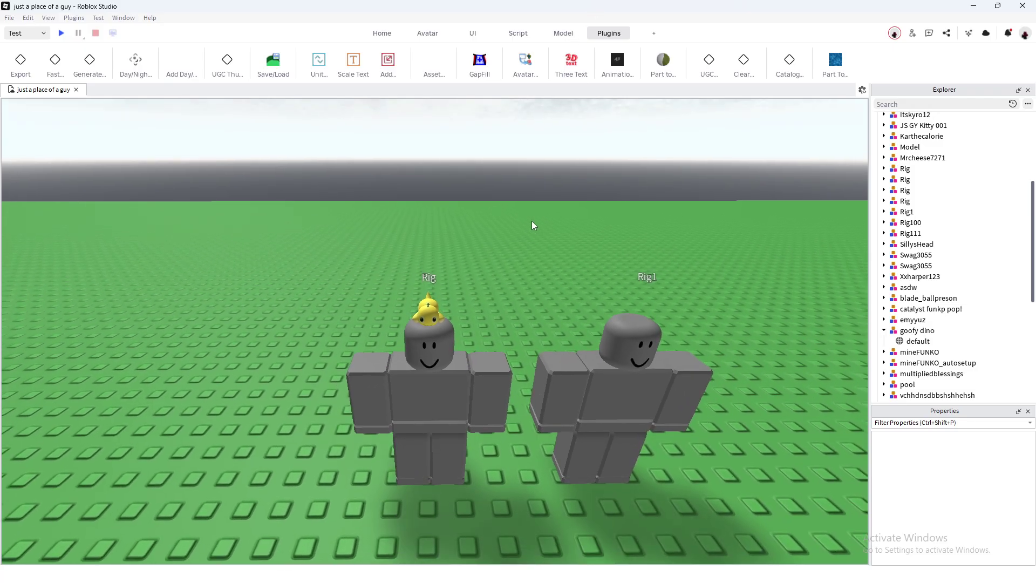
key("w")
key("s")
key("w")
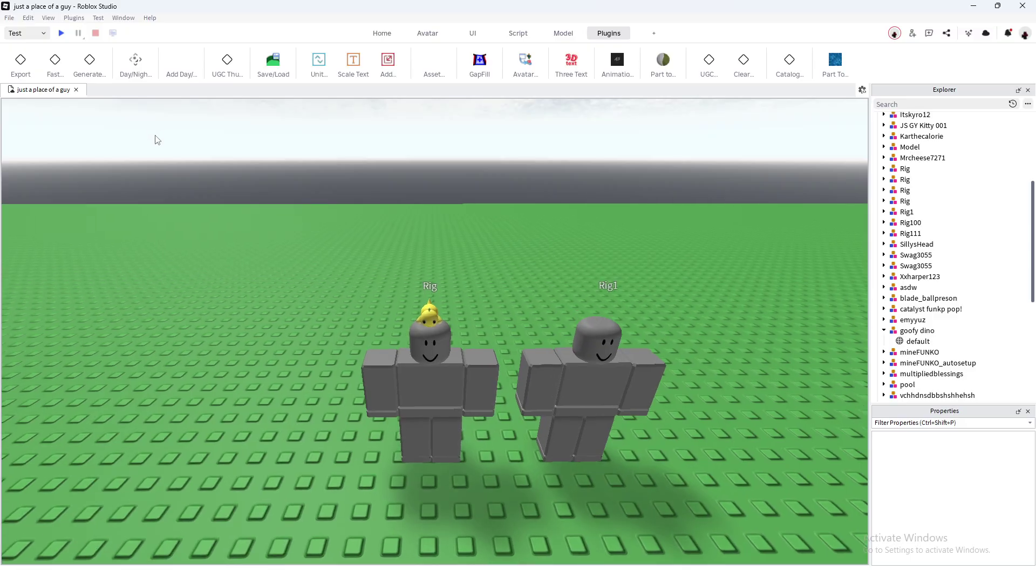
left_click(431, 61)
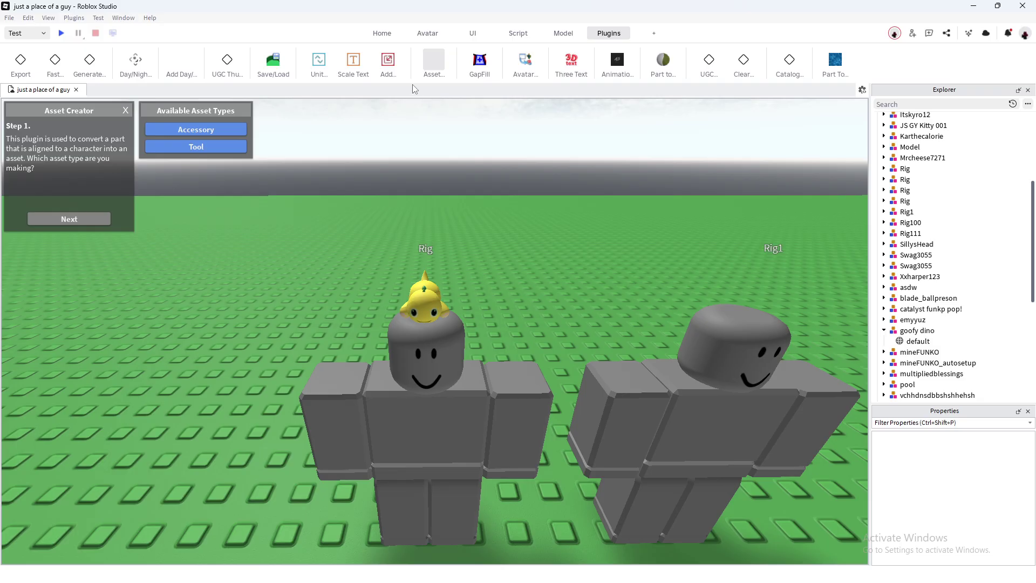
left_click(173, 132)
left_click(83, 216)
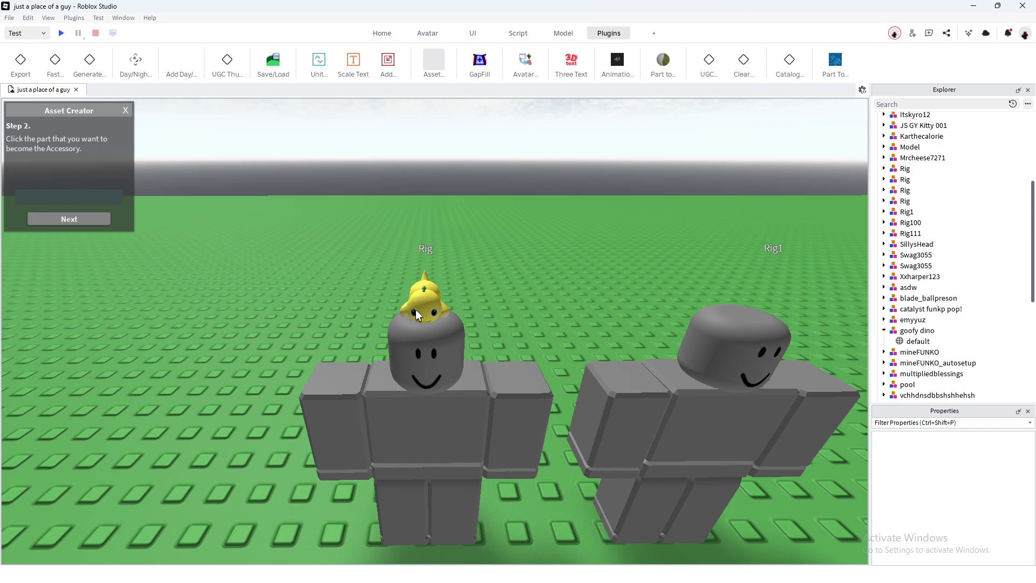
Step: Pick the goofy dino mesh as the accessory part and the rig beneath it as the aligned character
left_click(429, 303)
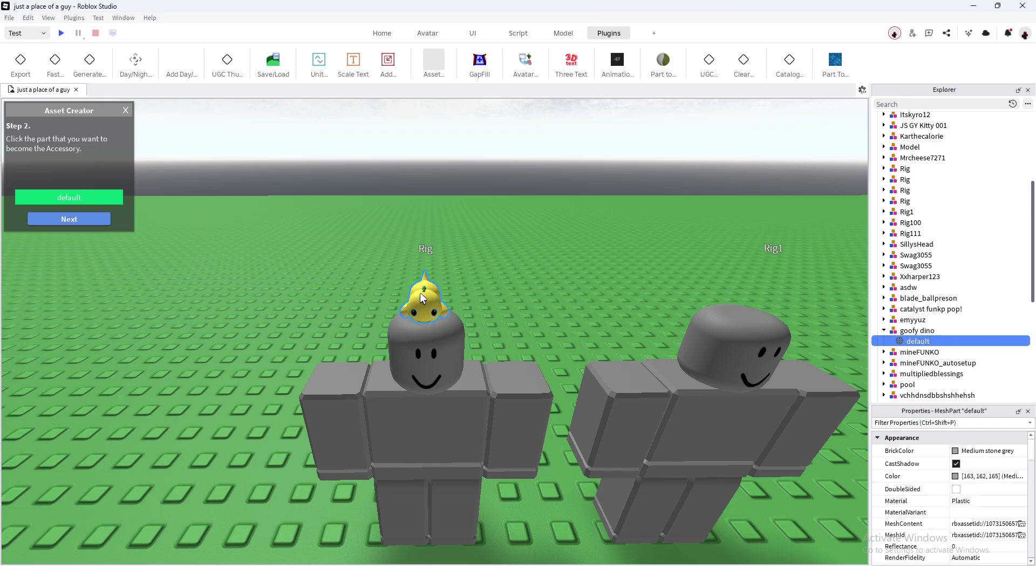
left_click(83, 220)
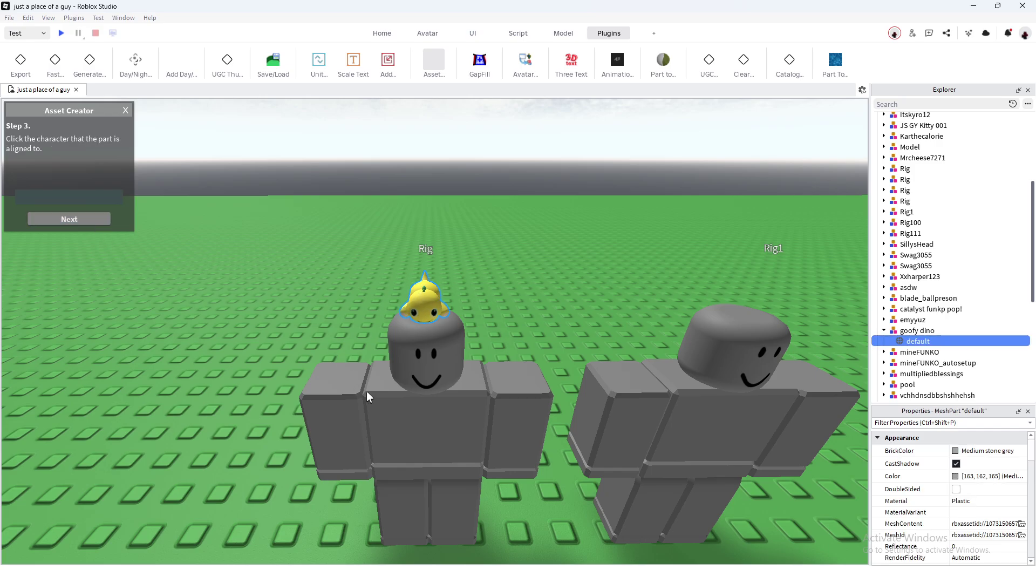
left_click(364, 398)
left_click(69, 219)
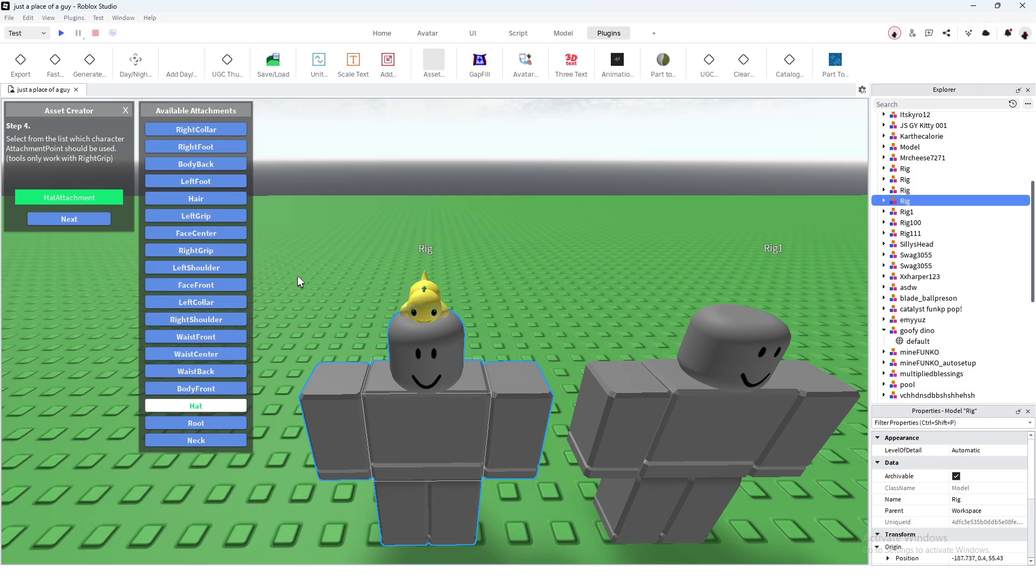
Step: Try the BodyBack and BodyFront attachment points, and settle on Hat for the accessory
left_click(196, 163)
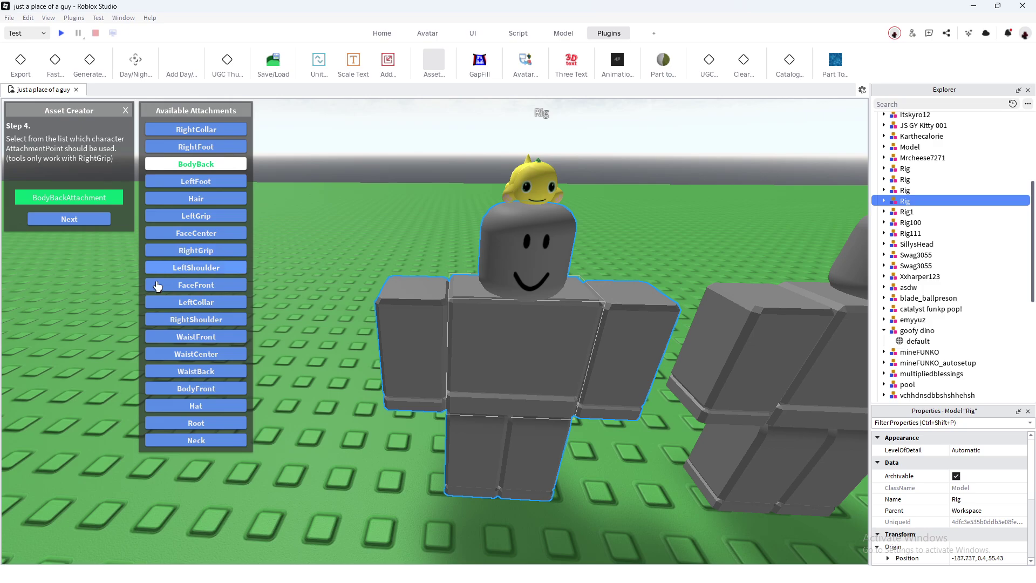
left_click(198, 390)
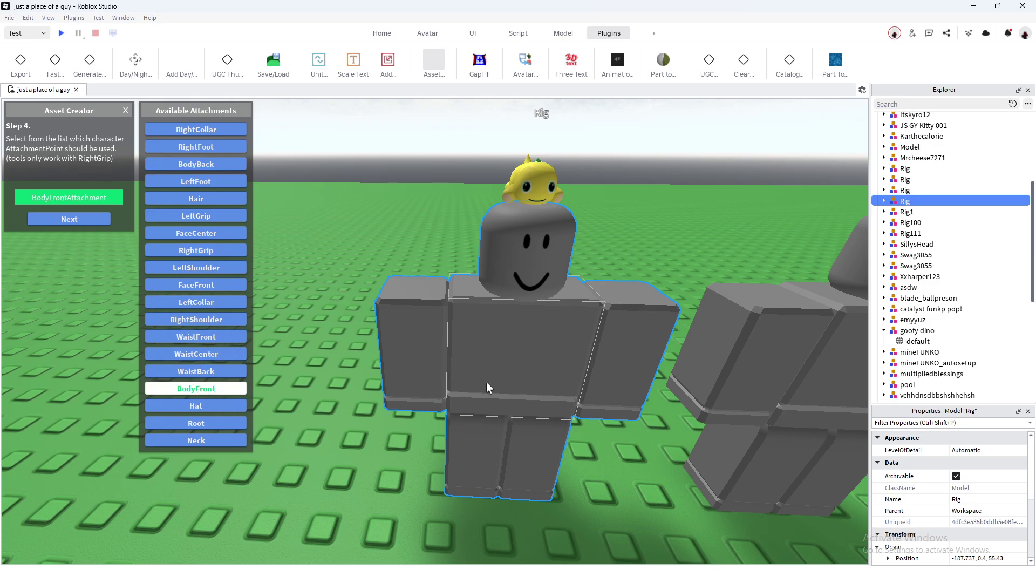
left_click(183, 406)
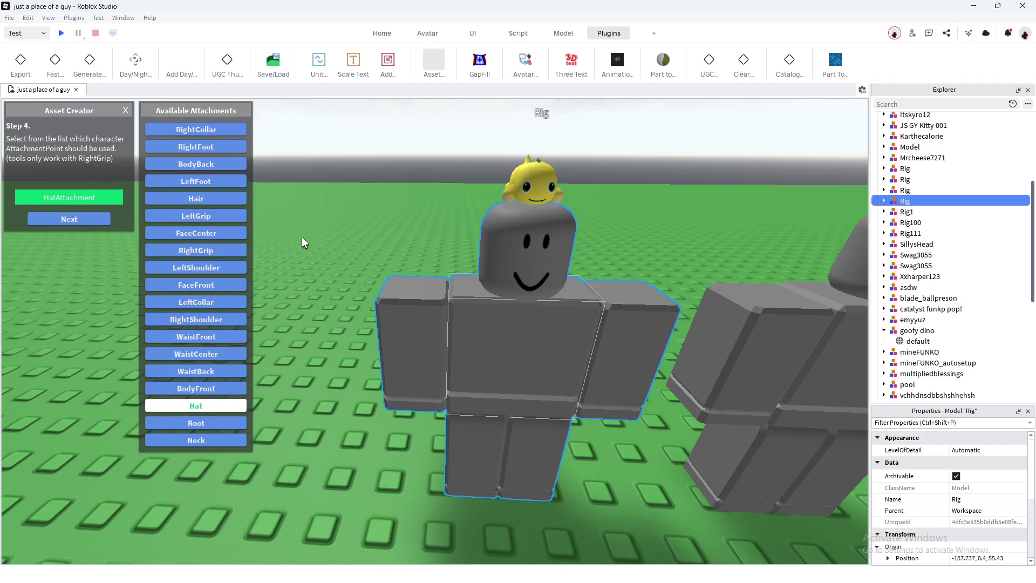
left_click(83, 220)
Step: Fit the accessory to the Classic character type, finish creating it and close the Asset Creator
left_click(196, 131)
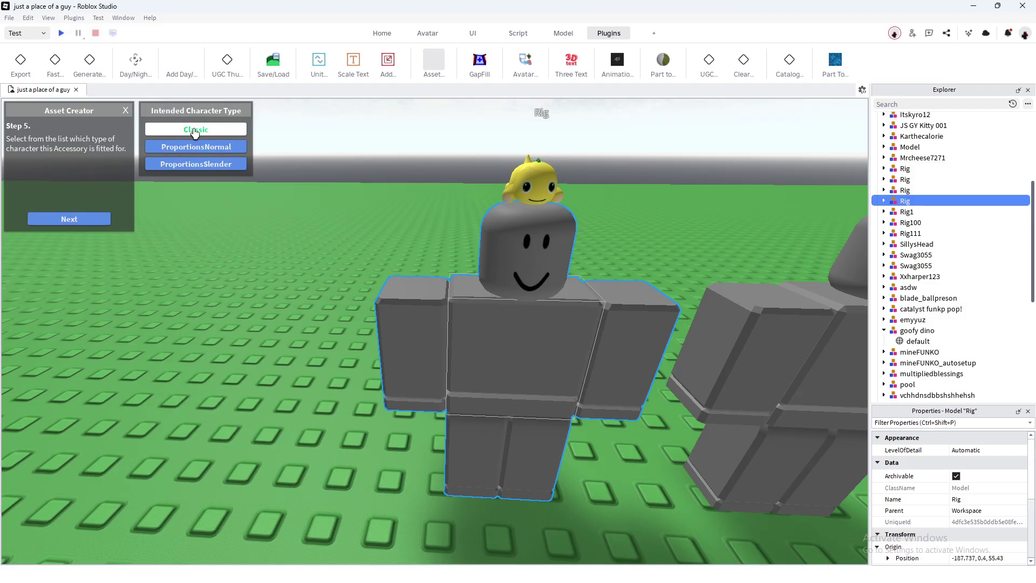
left_click(91, 217)
left_click(125, 110)
Step: Move the new defaultAccessory from the Workspace into Rig1 so that rig wears the dino
right_click_drag(147, 146, 215, 145)
scroll(148, 149, "down", 4)
right_click_drag(419, 186, 574, 241)
key("e")
scroll(938, 297, "up", 2)
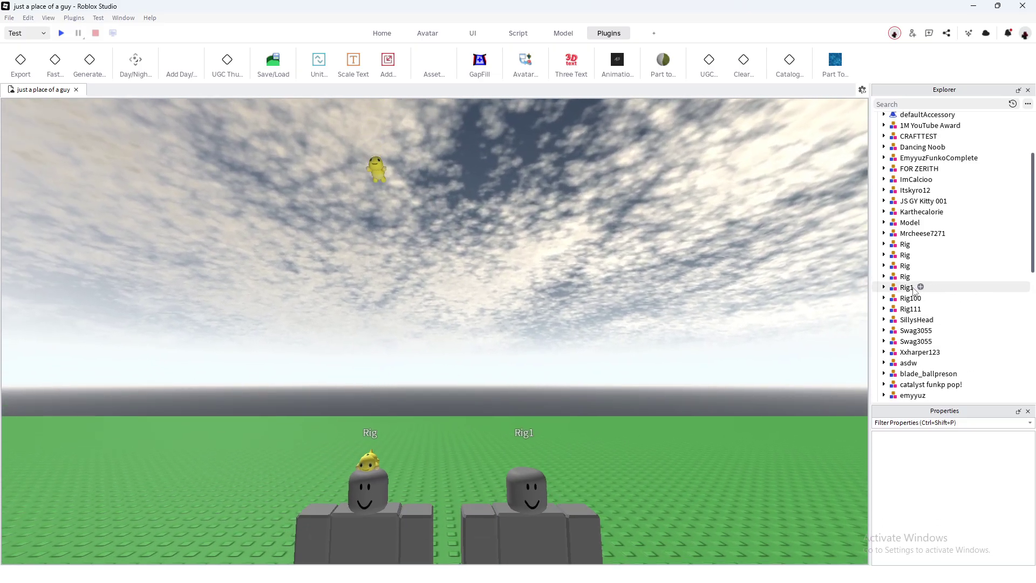
left_click(907, 287)
key("f")
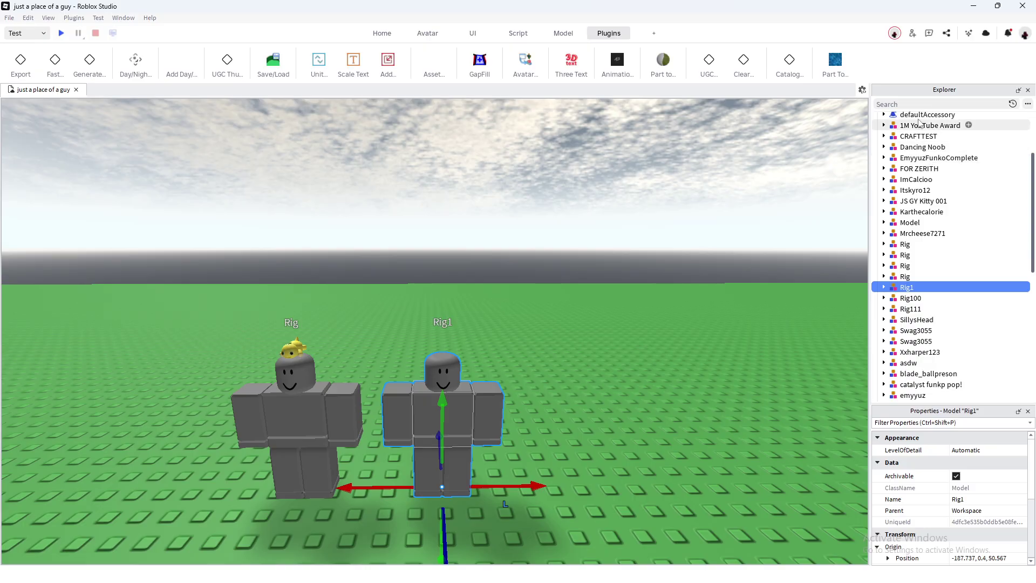
scroll(922, 162, "up", 3)
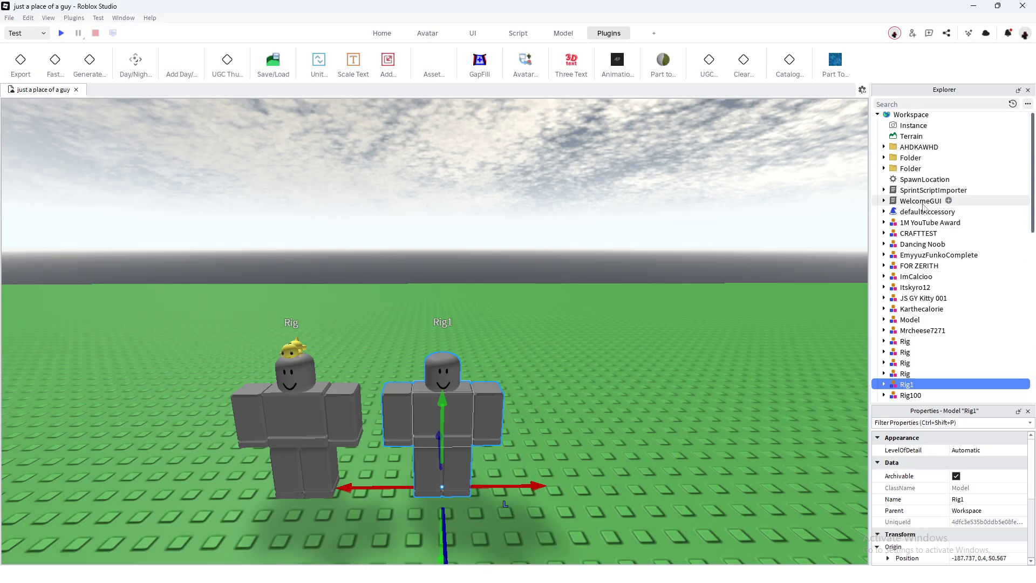
left_click(905, 215)
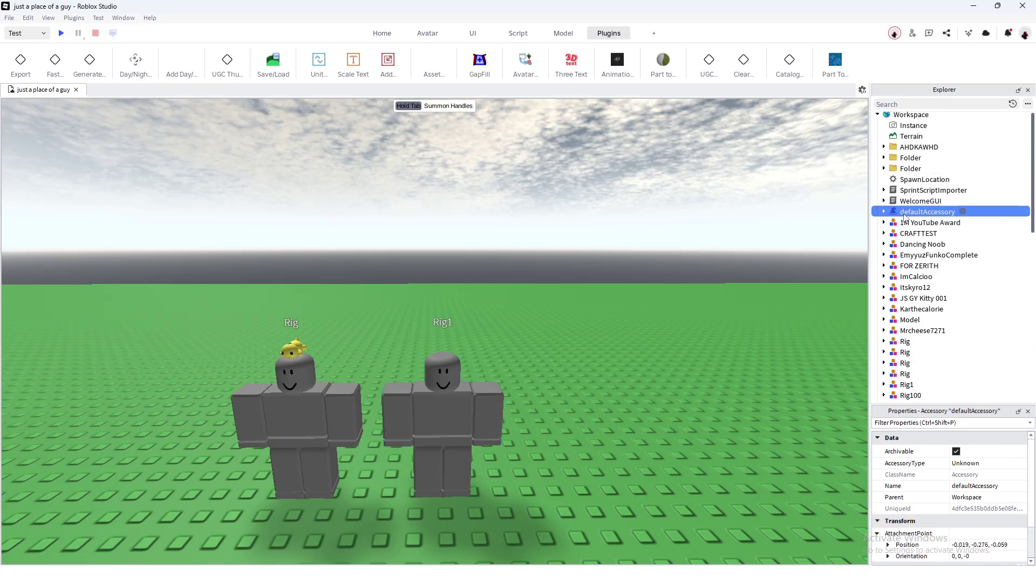
left_click_drag(909, 215, 908, 389)
key("f")
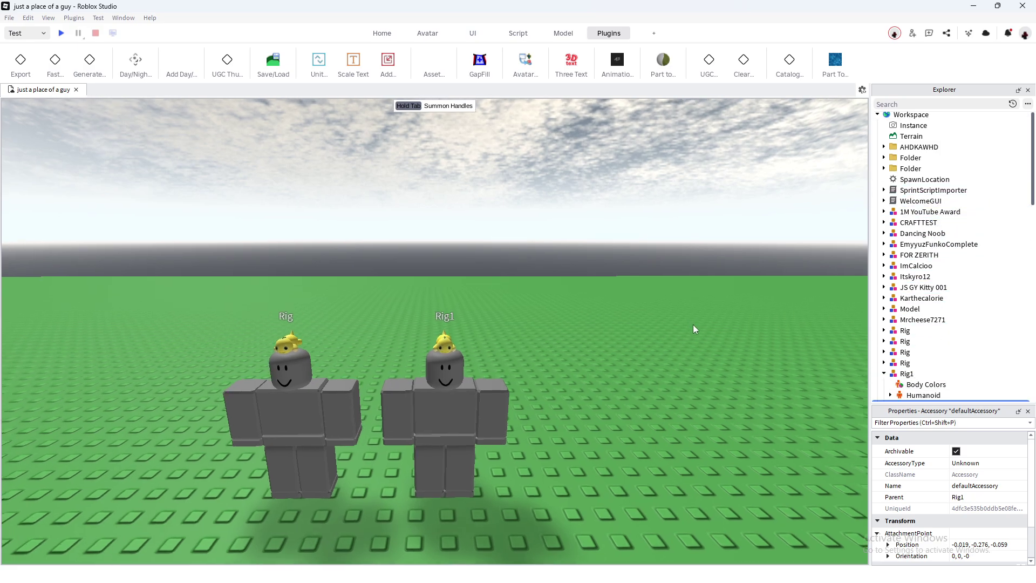
Step: Set up a front-facing UGC thumbnail view of the dino accessory on Rig1 and accept it
scroll(896, 324, "down", 3)
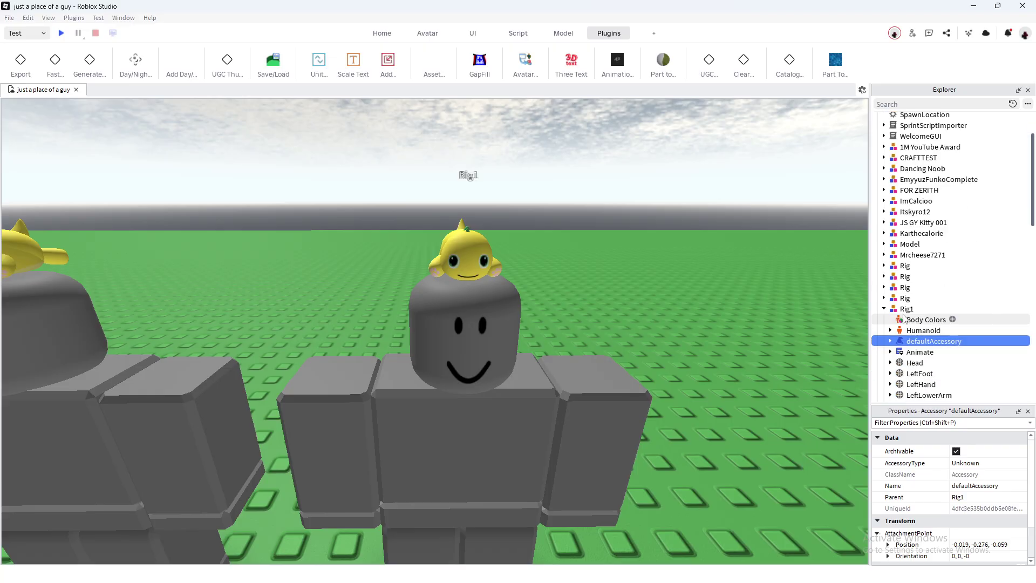
left_click(884, 308)
left_click(884, 309)
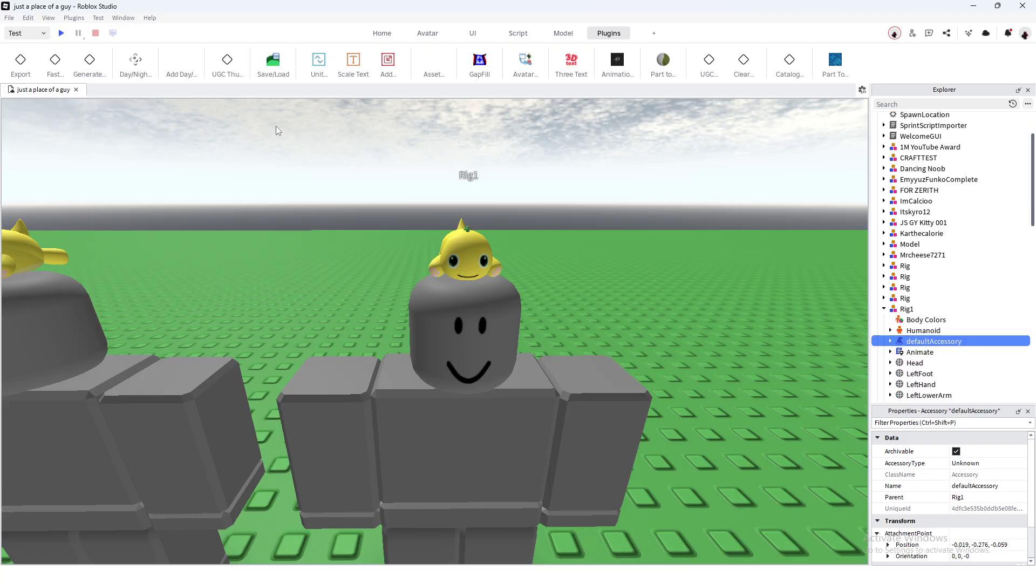
left_click(229, 62)
left_click(446, 365)
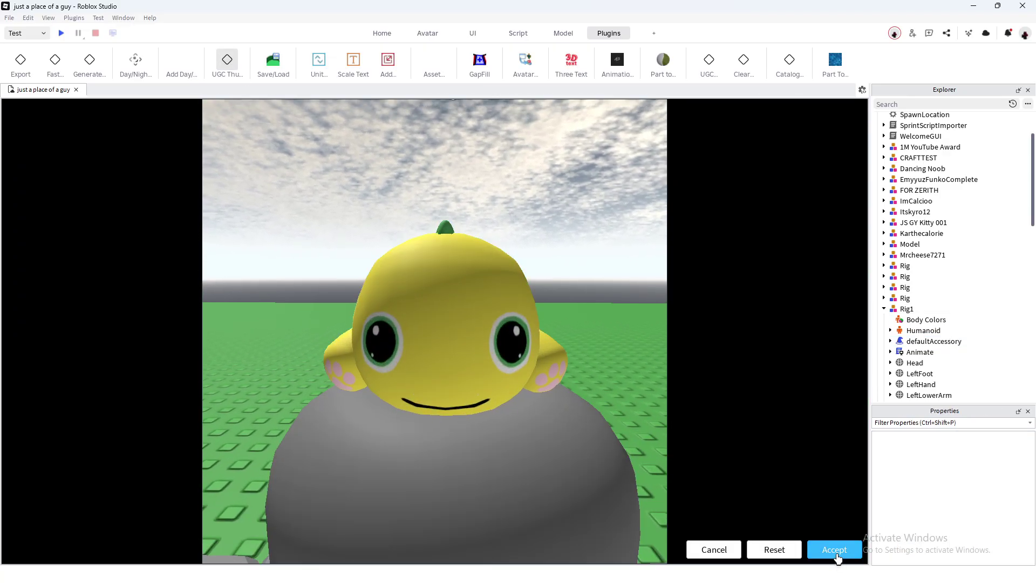
right_click_drag(364, 323, 364, 324)
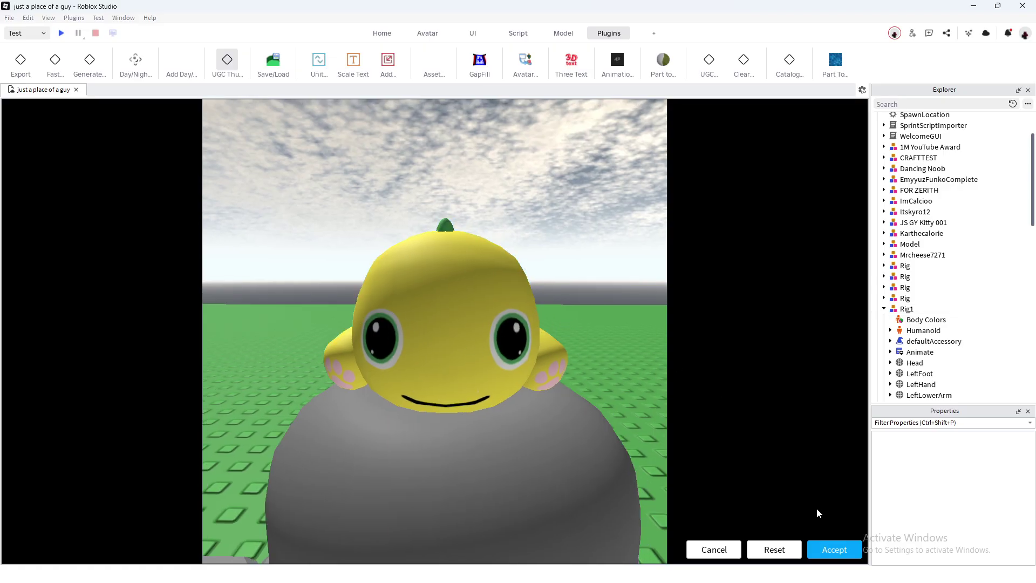
left_click(833, 550)
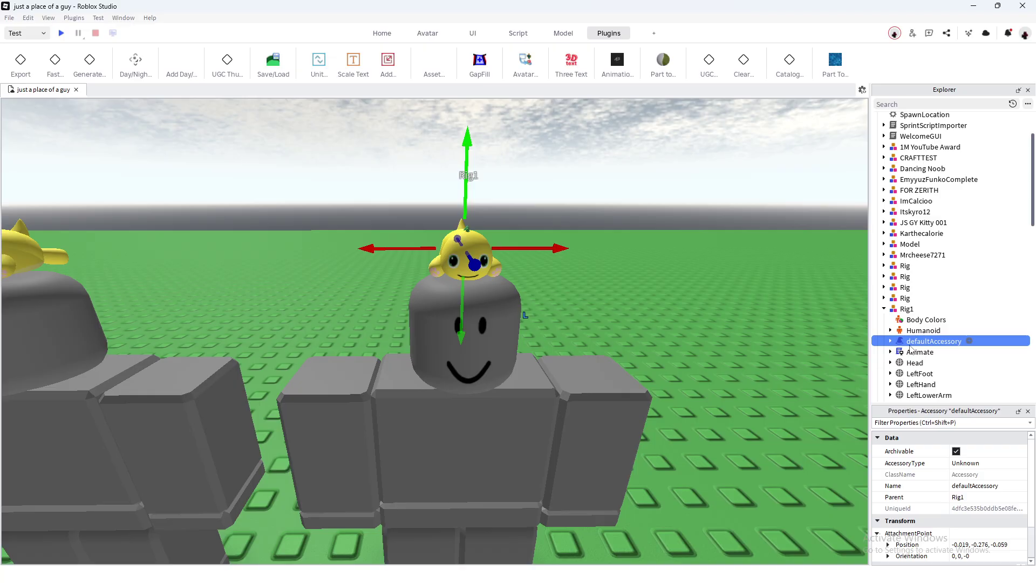
Step: Start saving the defaultAccessory inside Rig1 to Roblox
scroll(732, 311, "down", 4)
right_click_drag(733, 311, 732, 311)
scroll(732, 312, "up", 4)
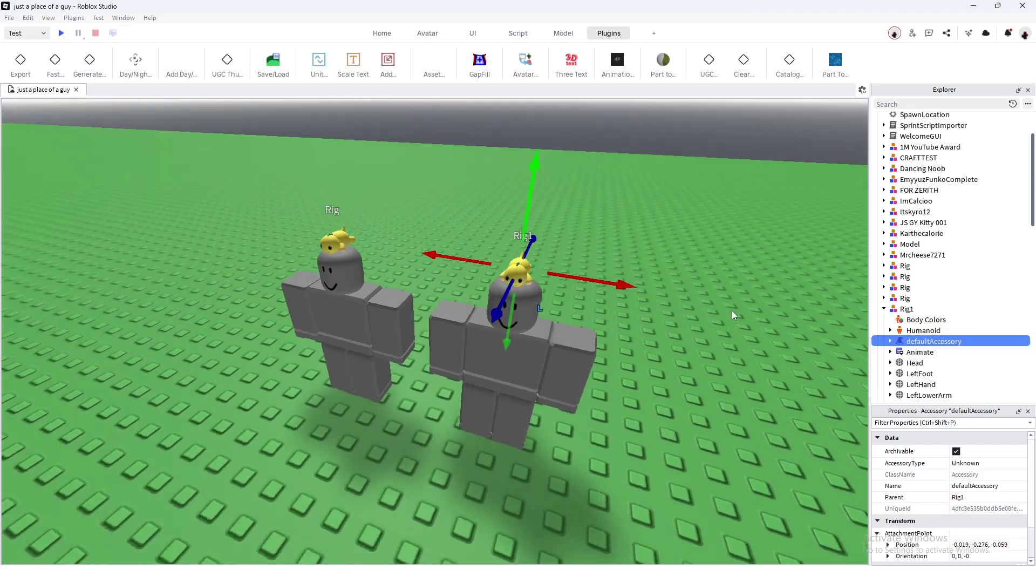
scroll(733, 311, "down", 4)
scroll(732, 311, "up", 4)
scroll(806, 315, "down", 3)
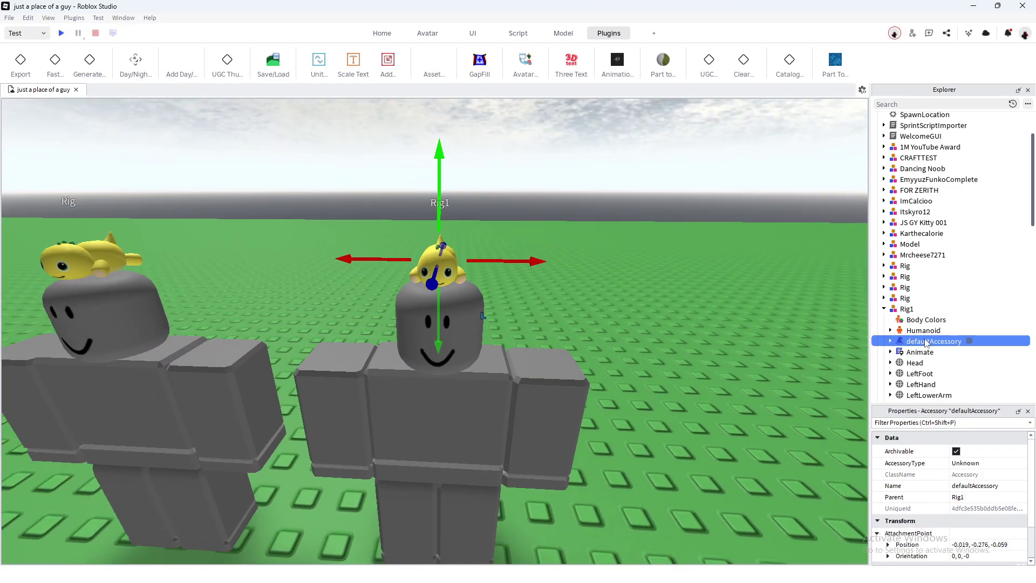
right_click(926, 342)
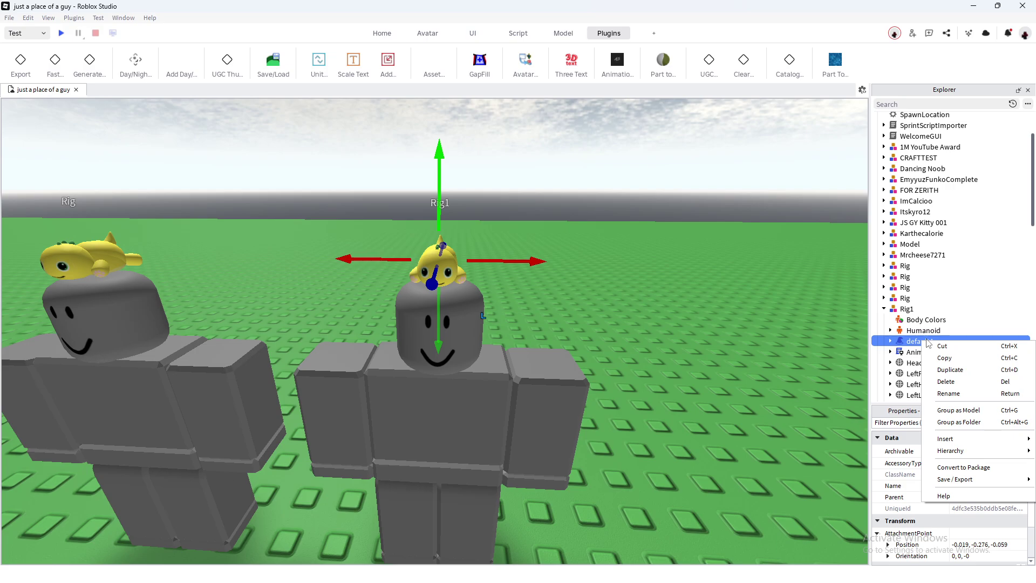
right_click(901, 346)
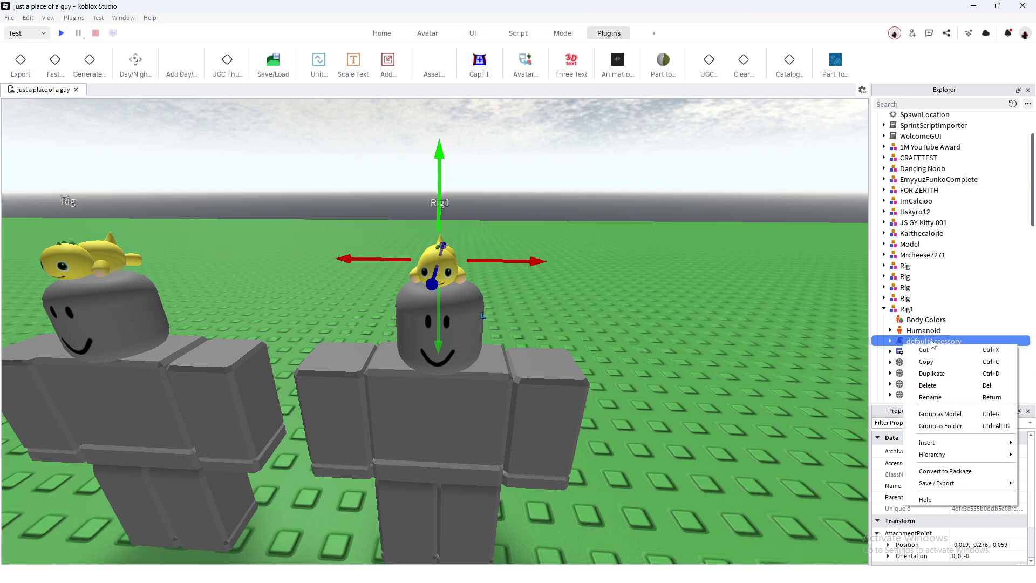
mouse_move(940, 487)
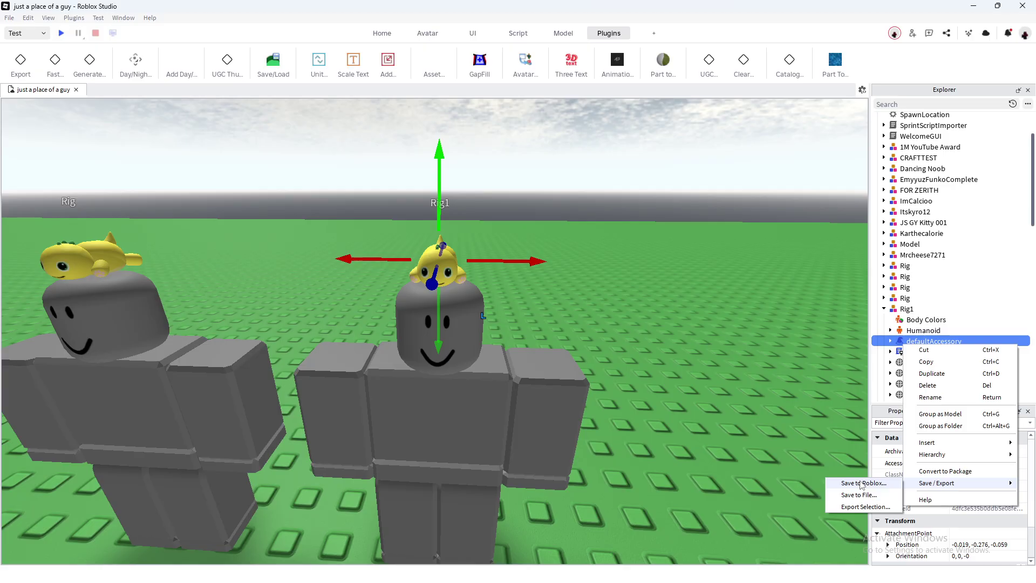
left_click(861, 484)
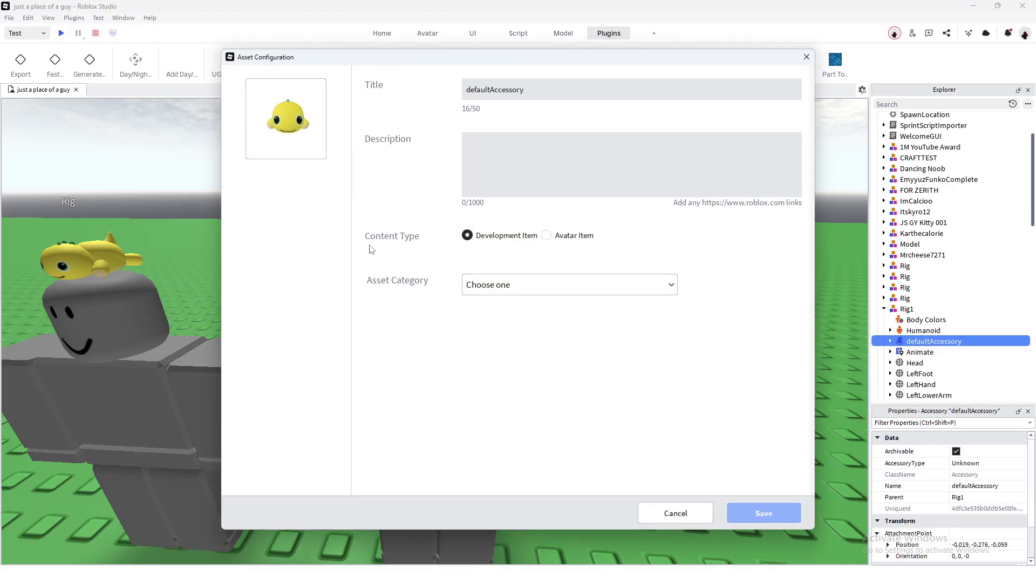
Step: Title the asset "ADwadhawbd" and enter "adawda" as its description
left_click_drag(422, 59, 373, 59)
double_click(448, 90)
type("ADwadhawbd")
left_click(421, 157)
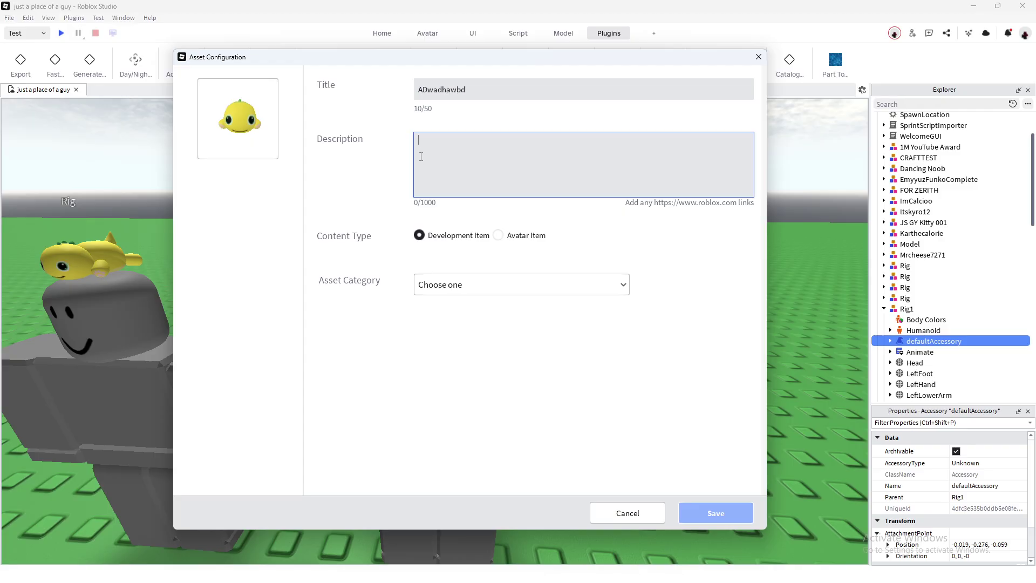
left_click(482, 265)
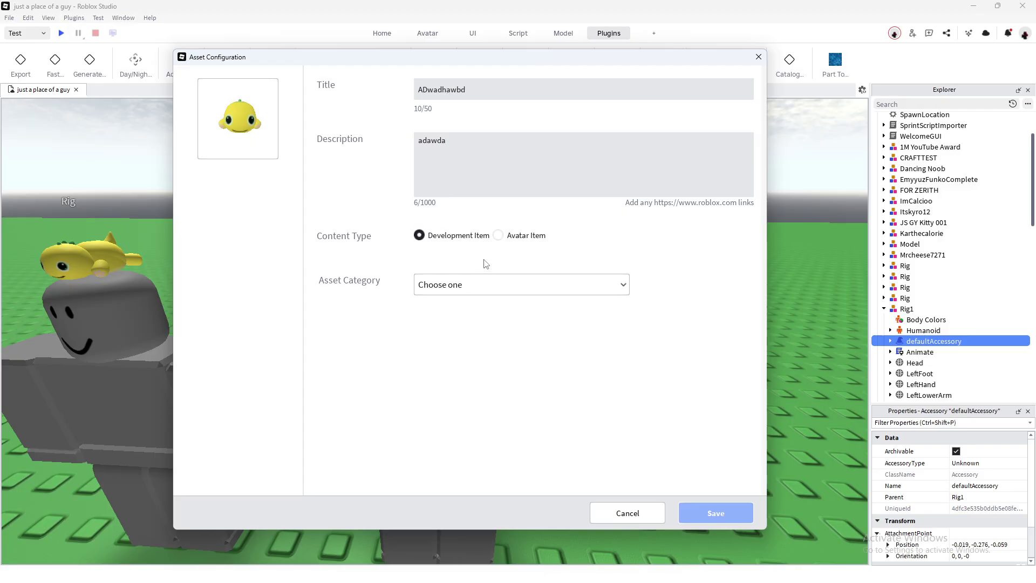
Step: Set the asset's content type to Avatar Item and its category to Hat
left_click(500, 236)
left_click(471, 286)
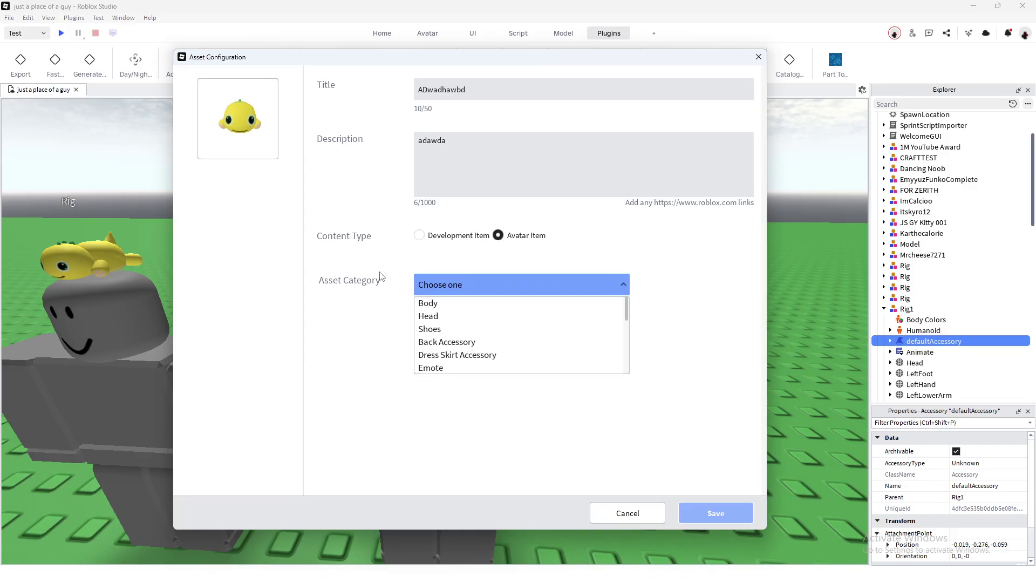
scroll(464, 329, "down", 3)
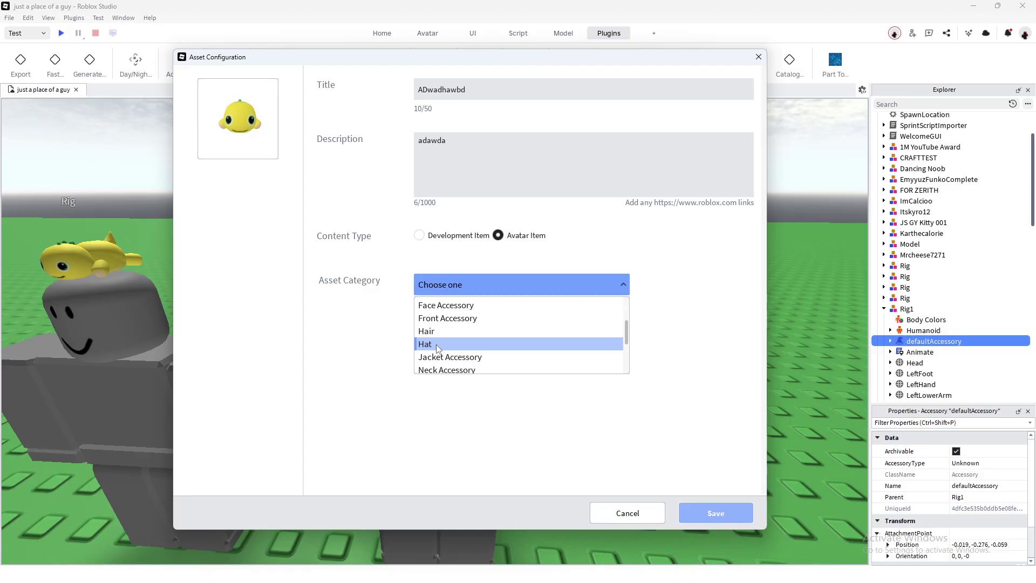
left_click(438, 347)
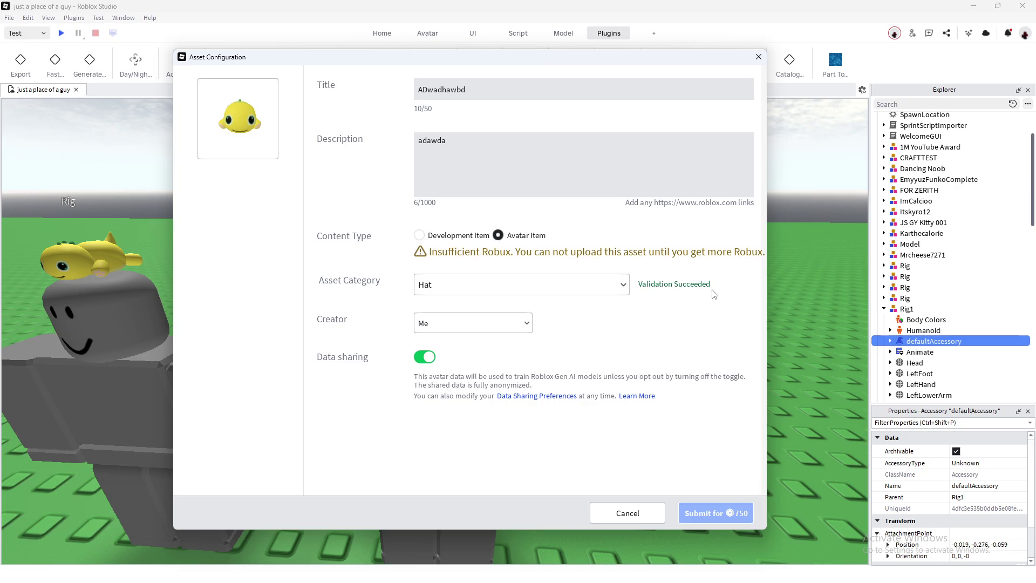
Step: Look through the available Creator choices for the hat, keeping Me selected
left_click(442, 323)
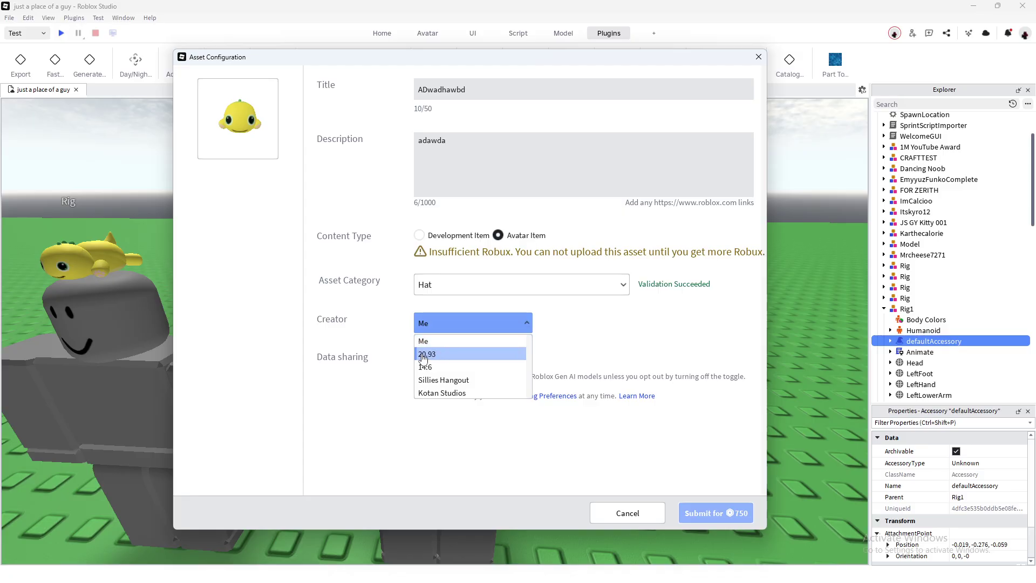
left_click(418, 322)
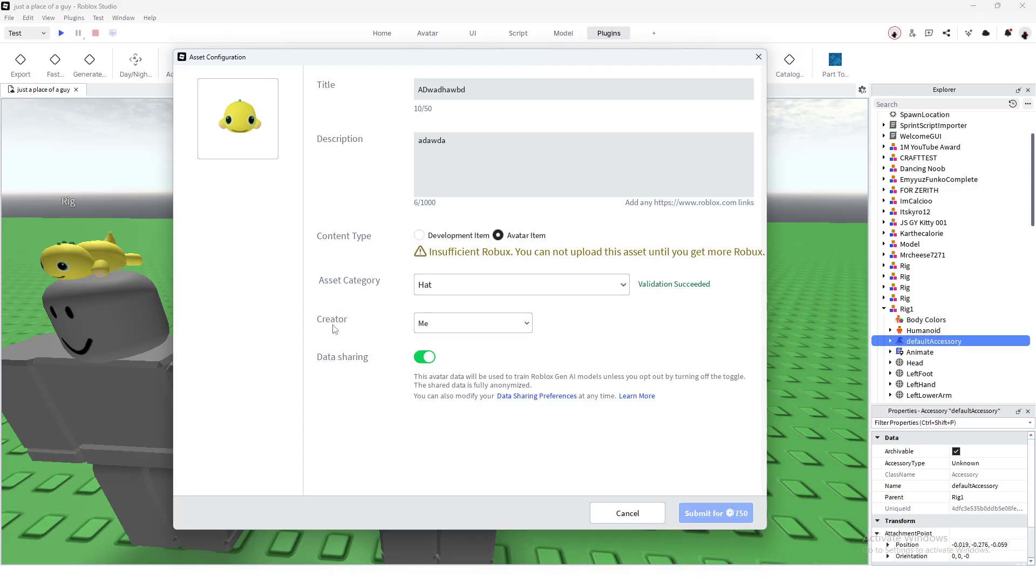
left_click(441, 325)
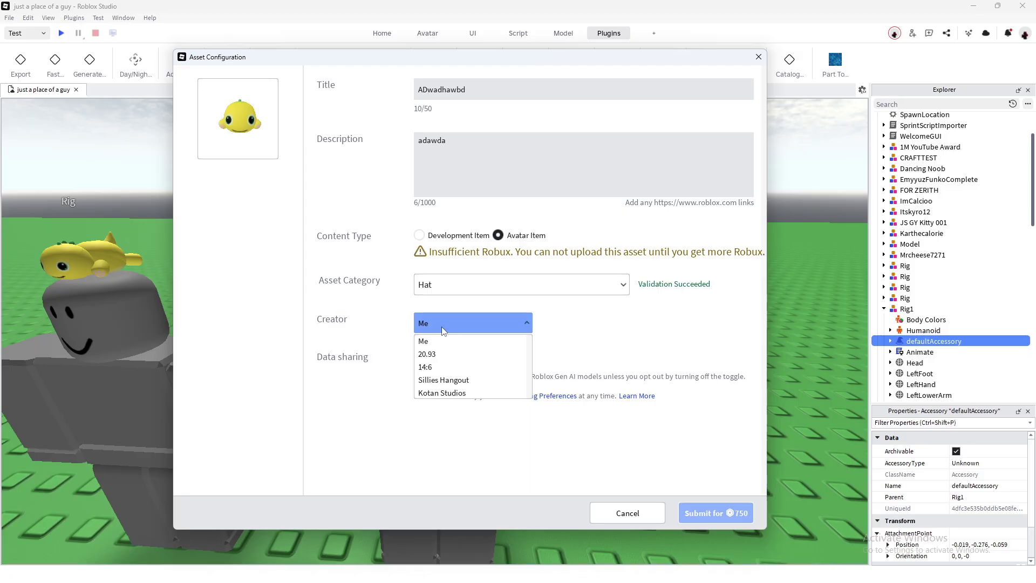
left_click(438, 327)
left_click(432, 331)
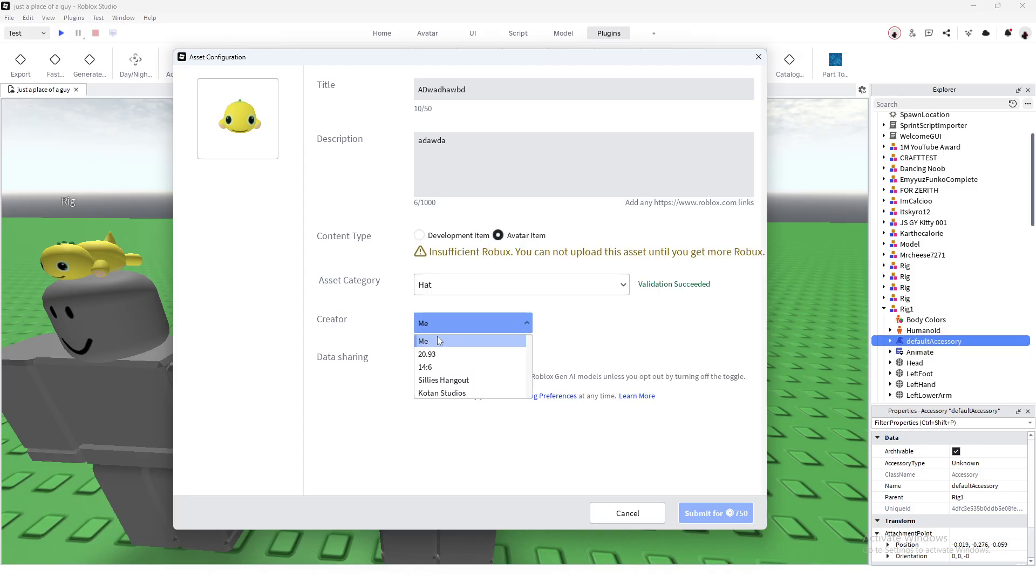
left_click(442, 325)
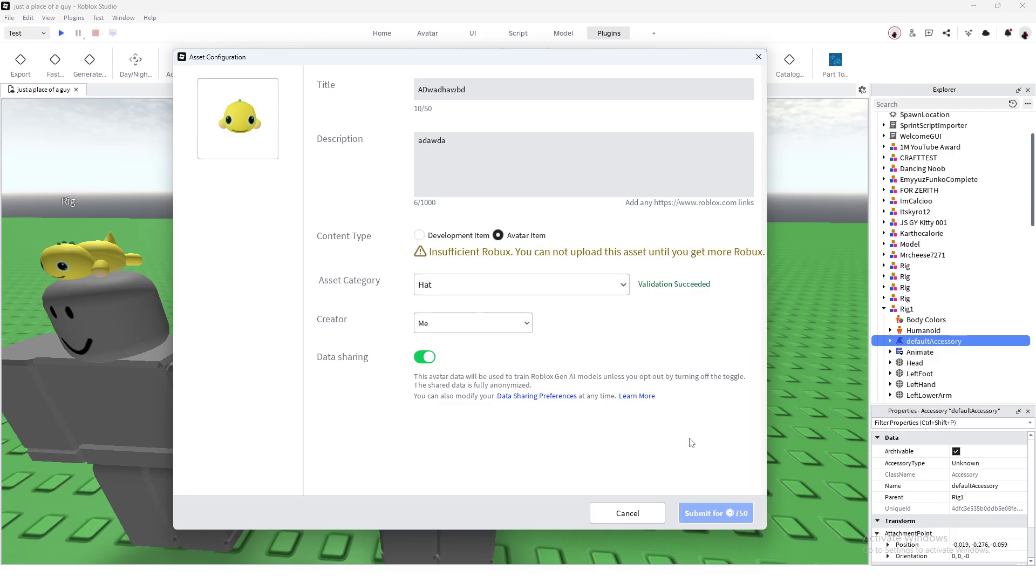
Step: Cancel the hat's asset configuration and discard all its changes
left_click(648, 510)
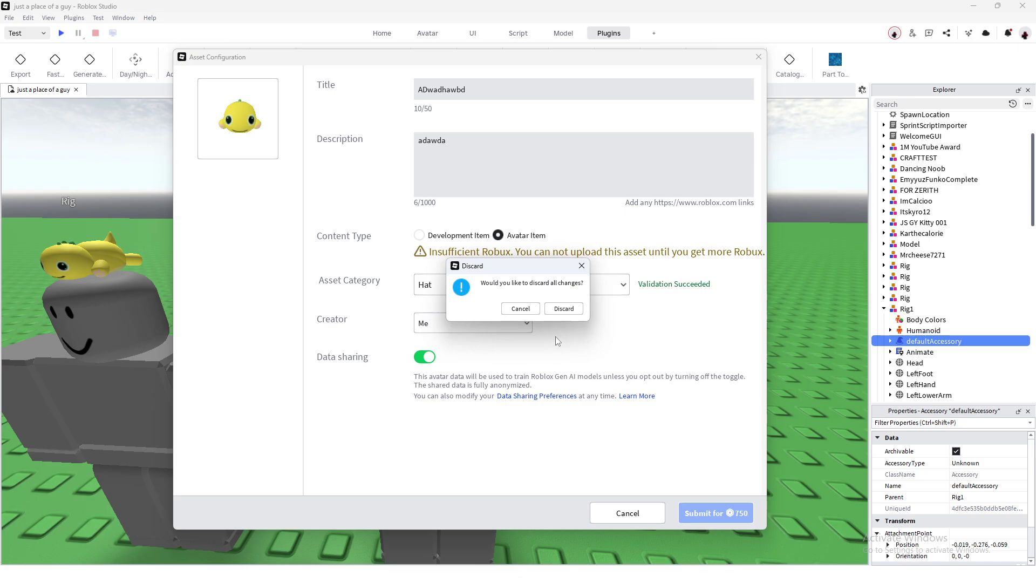
left_click(563, 309)
left_click(652, 326)
Step: Switch to Microsoft Edge and open the Roblox Creator Hub
mouse_move(716, 578)
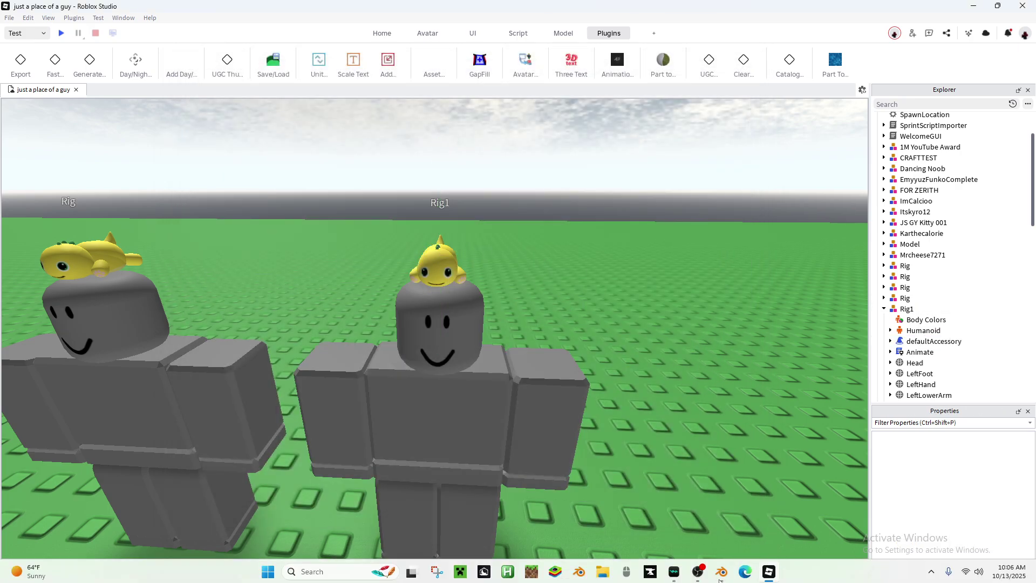
left_click(746, 570)
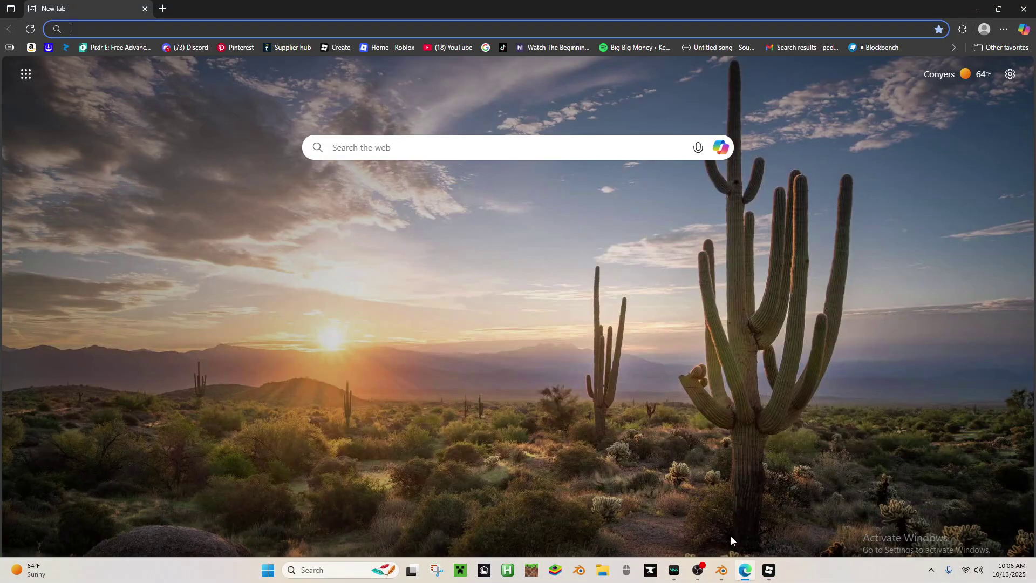
left_click(373, 48)
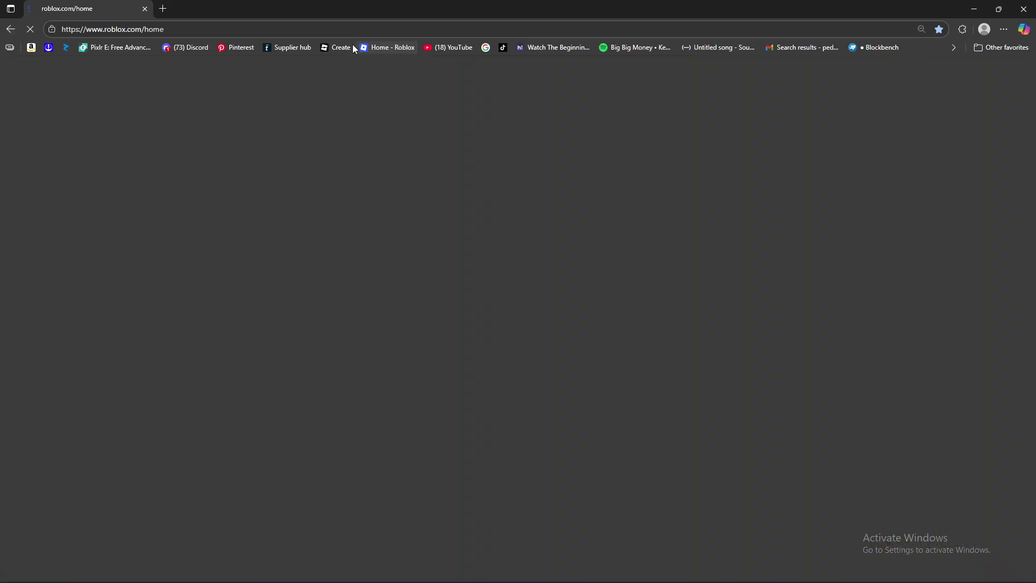
left_click(354, 48)
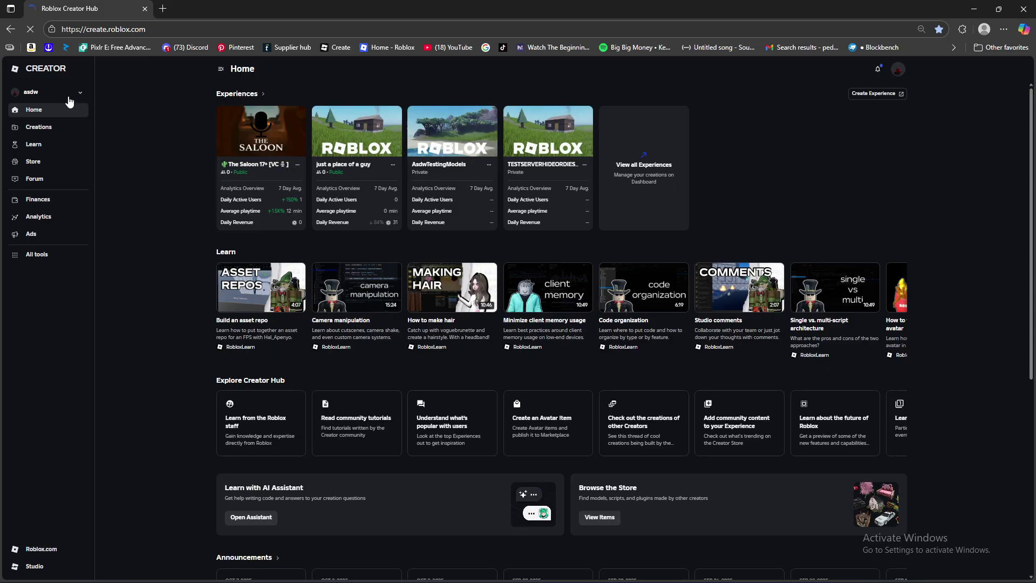
Step: Check which groups the Creator Hub account can be switched to, without switching
left_click(68, 97)
left_click(68, 98)
left_click(65, 92)
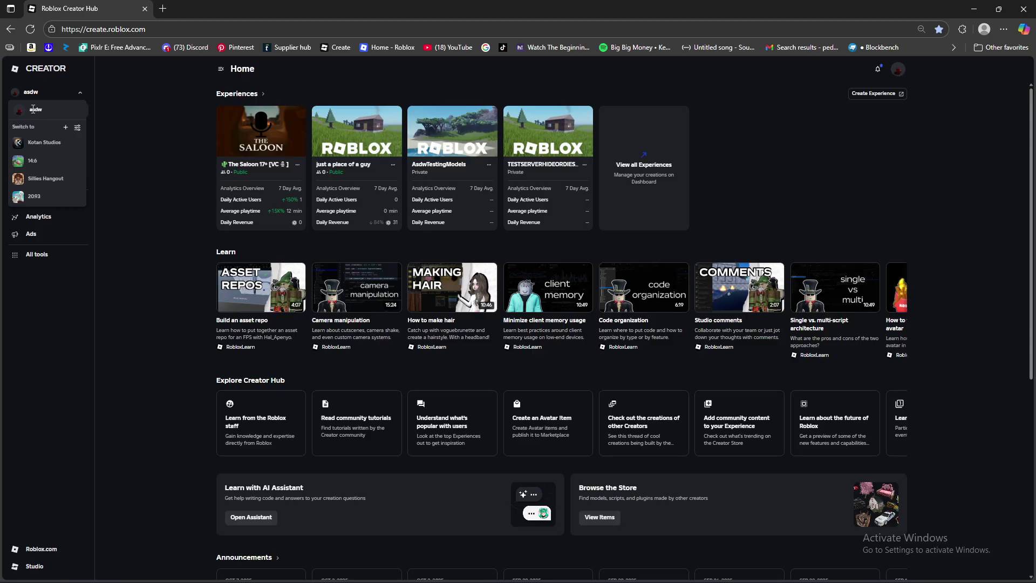
left_click(56, 94)
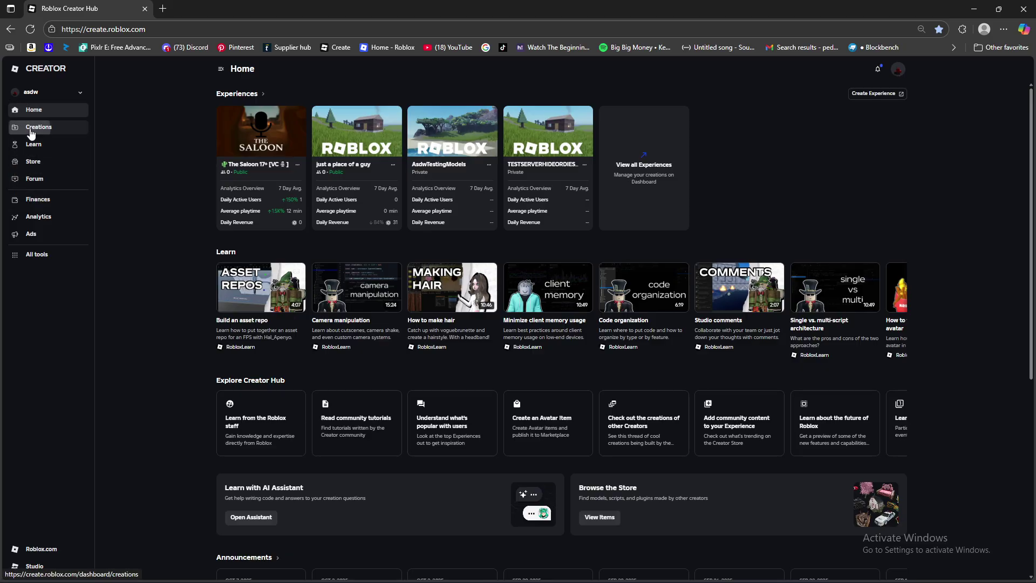
Step: Show the personal account's avatar item creations under Accessories, filtered to Hats
left_click(31, 132)
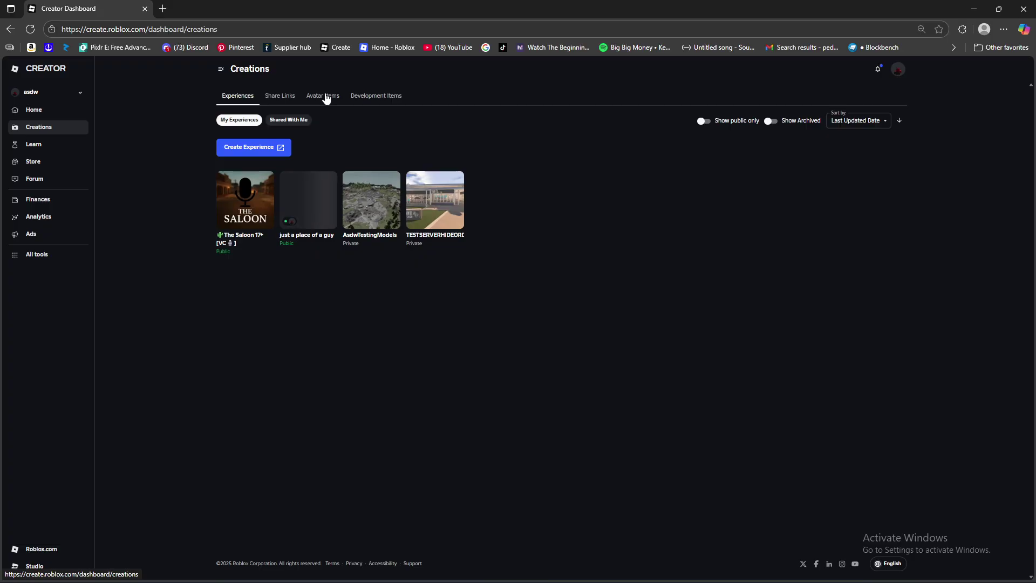
left_click(327, 97)
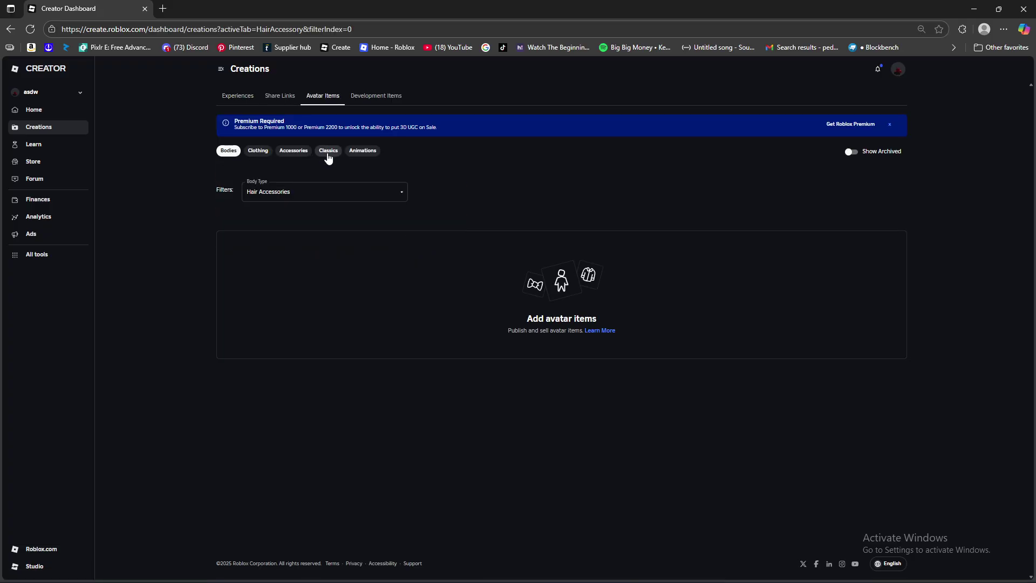
left_click(292, 154)
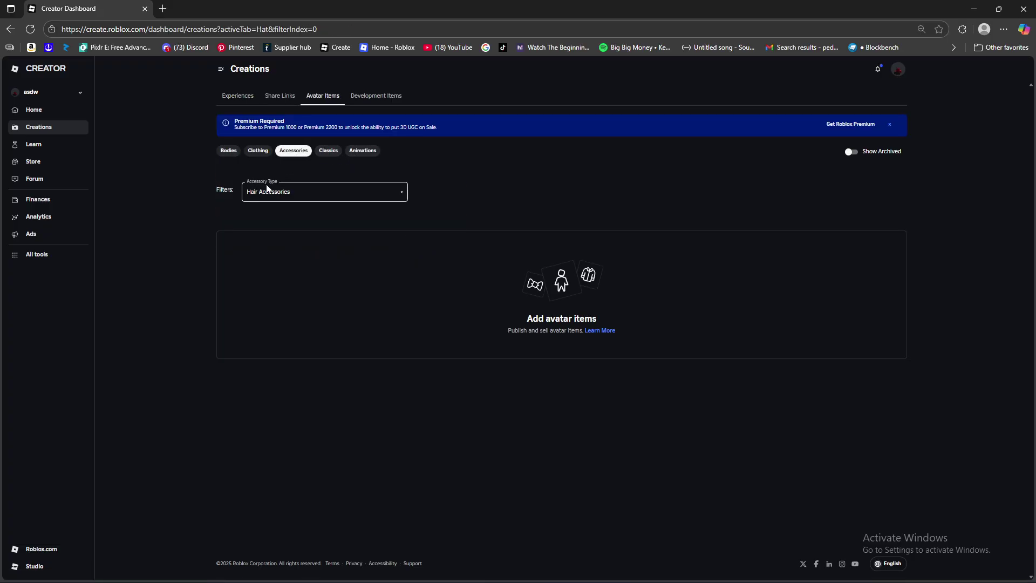
left_click(266, 189)
left_click(263, 213)
left_click(218, 240)
Step: Return to the Experiences creations and switch the Creator Hub to the 14:6 group
left_click(70, 93)
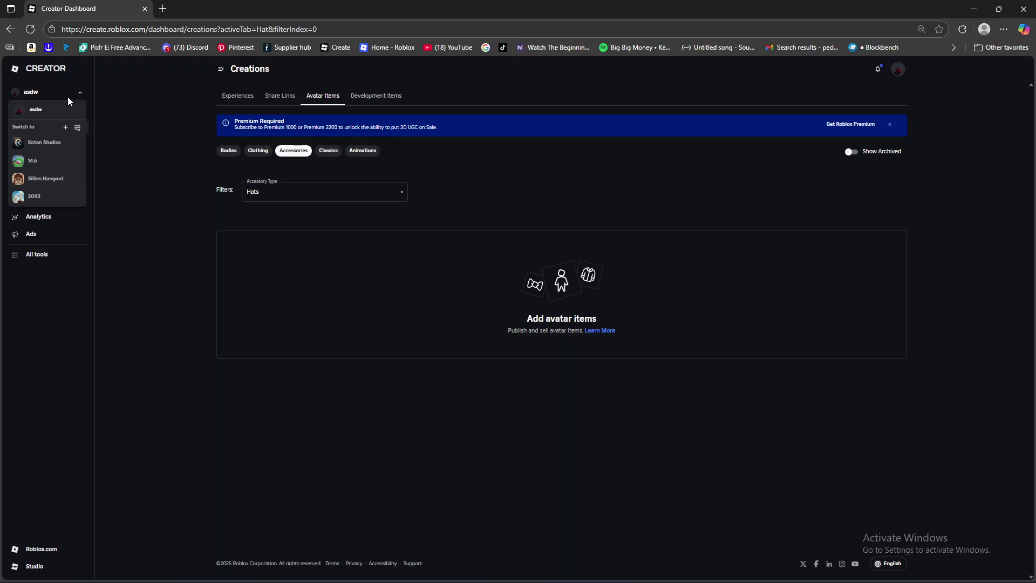
left_click(69, 93)
left_click(226, 97)
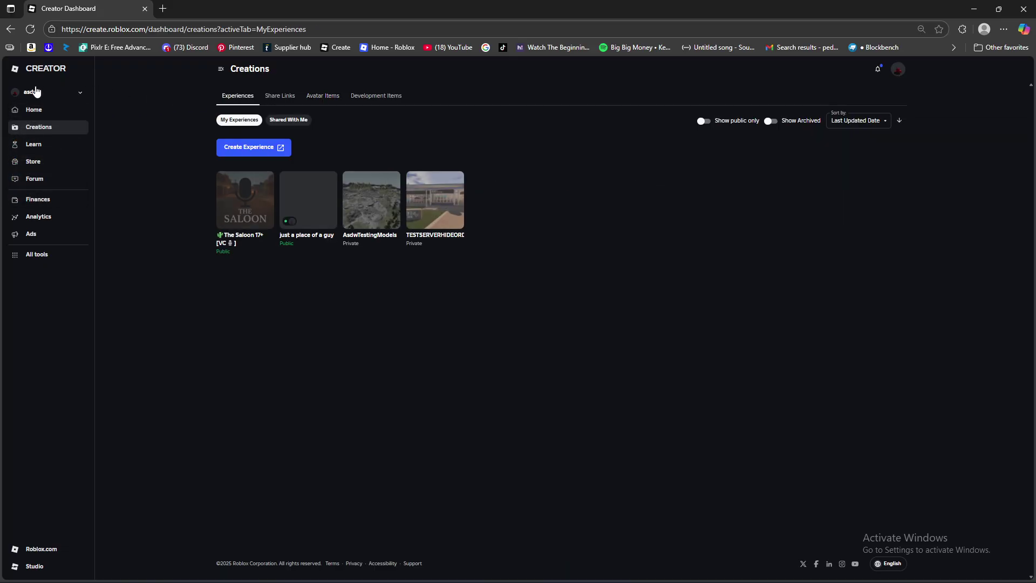
left_click(36, 91)
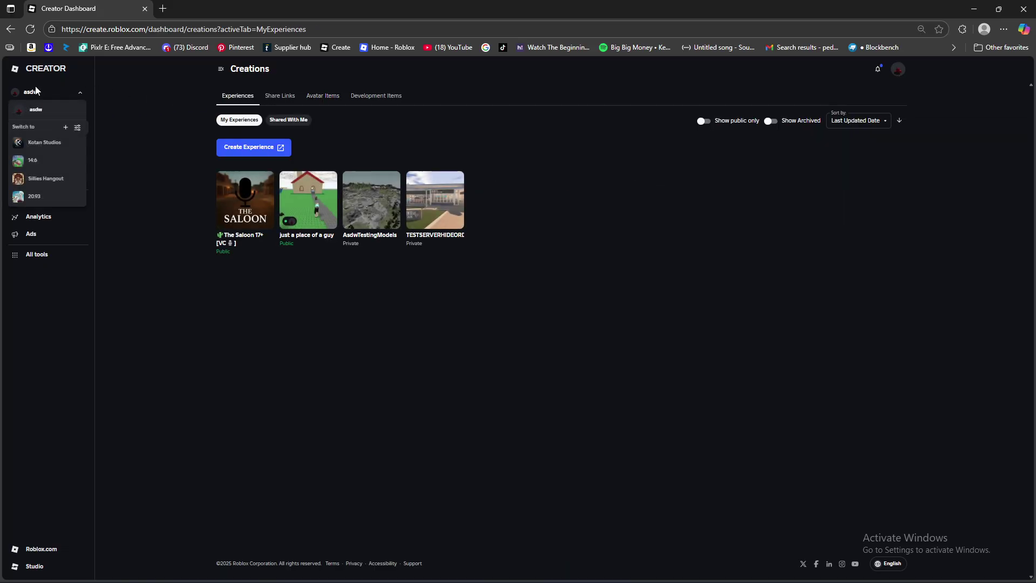
left_click(48, 161)
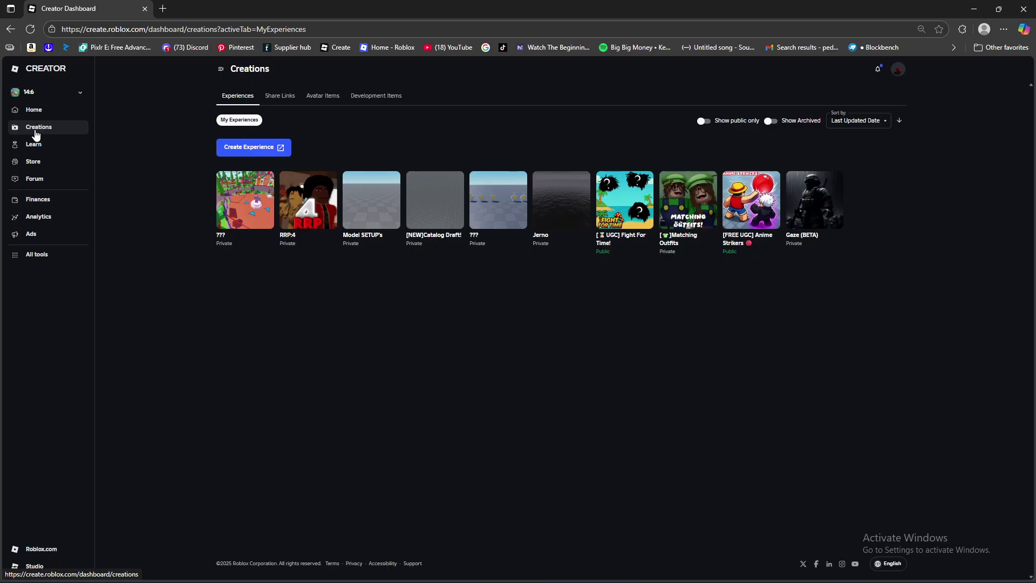
Step: Show the 14:6 group's avatar item accessories, filtered to Hats
left_click(330, 100)
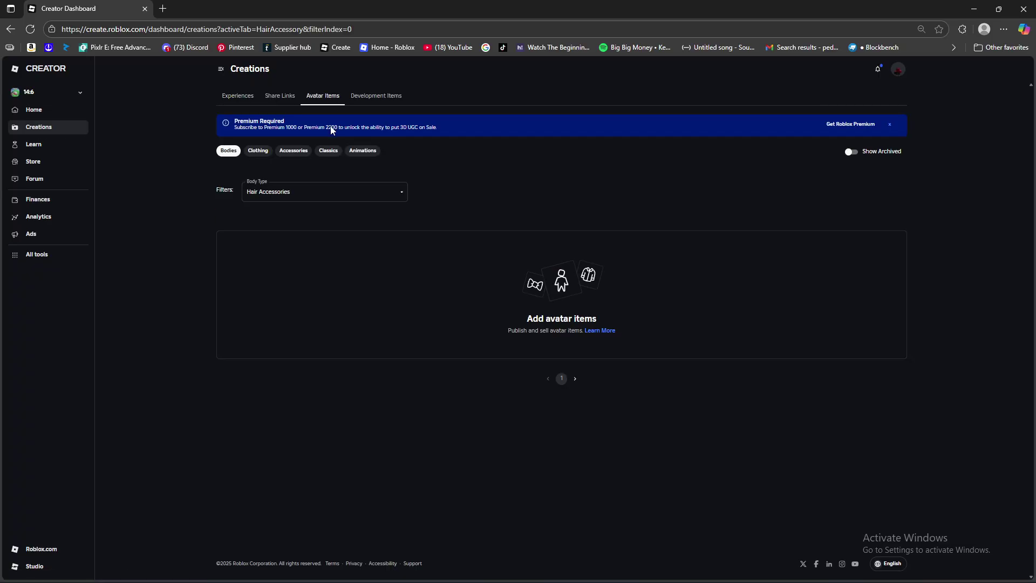
left_click(286, 155)
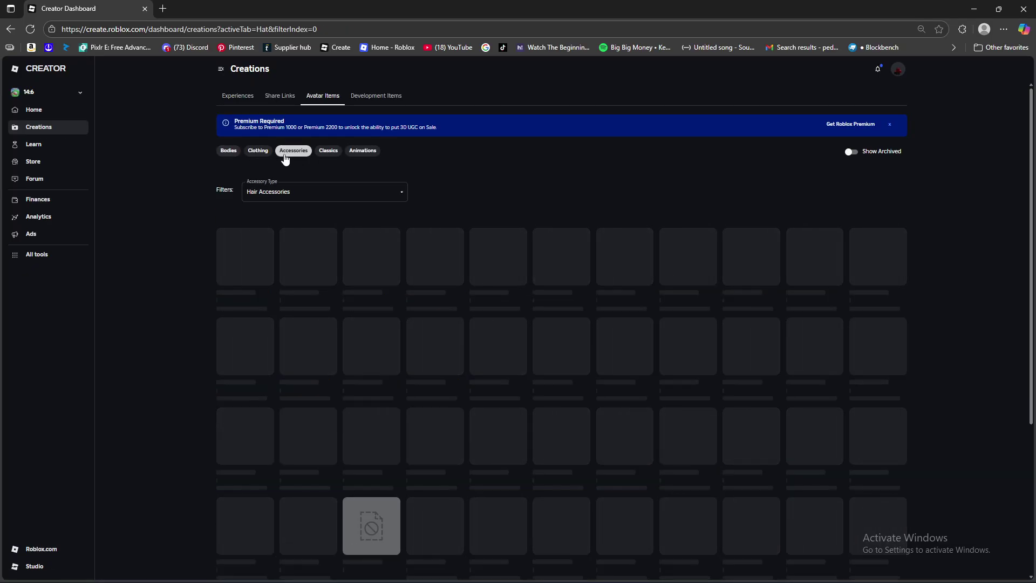
left_click(280, 186)
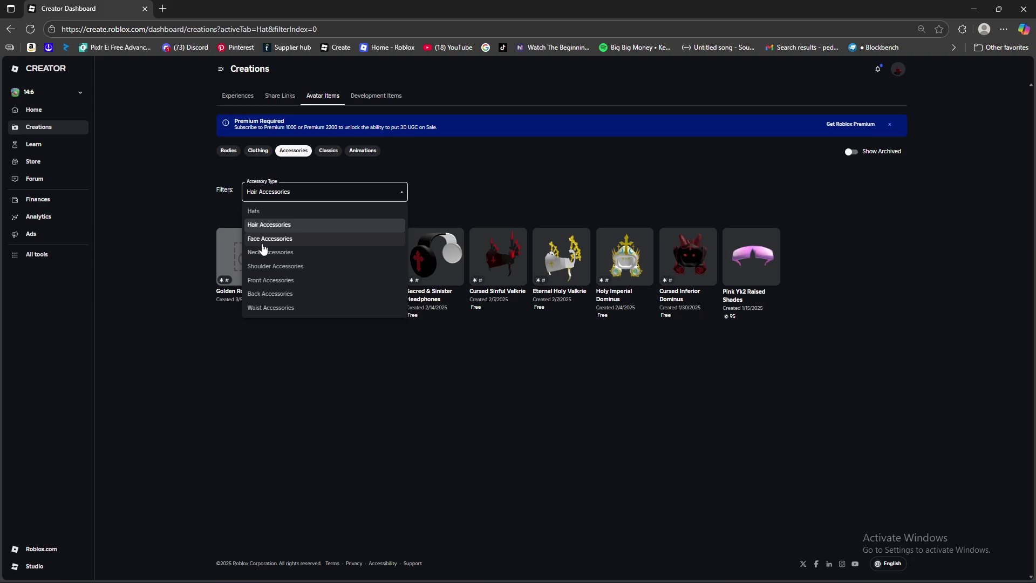
left_click(260, 211)
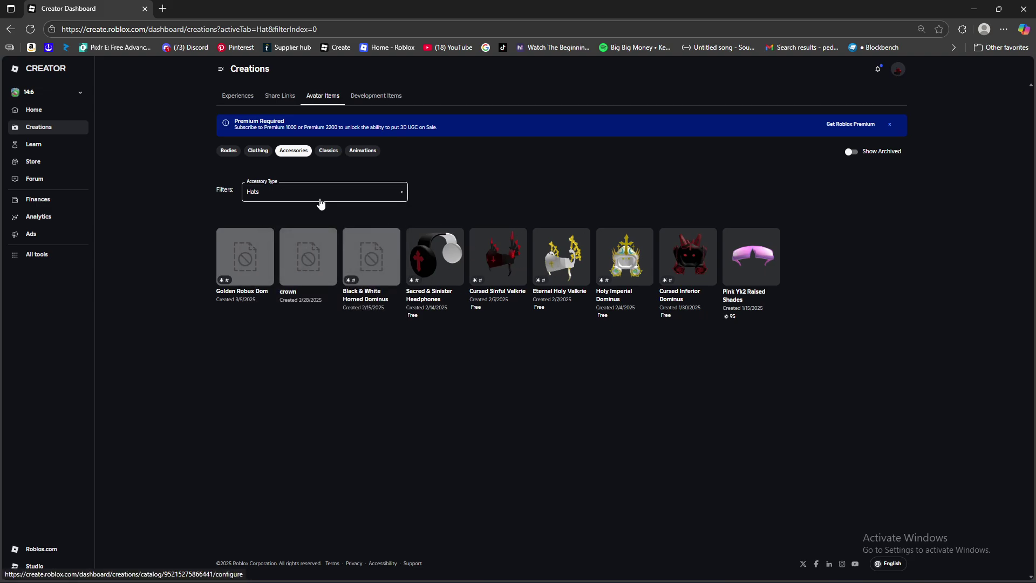
Step: View the group's Face Accessories, and set the accessory filter back to Hats
left_click(324, 193)
left_click(270, 239)
left_click(273, 193)
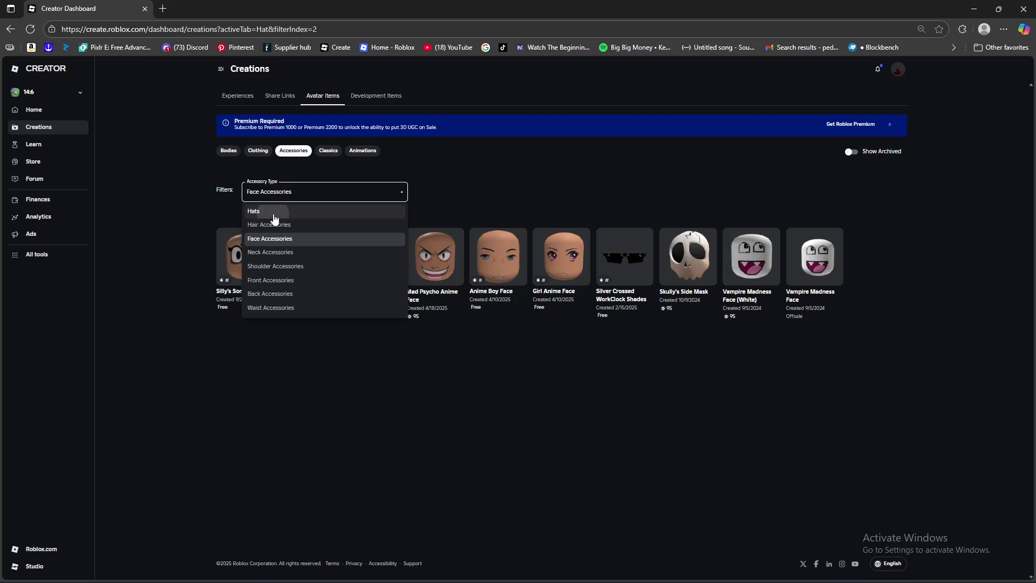
left_click(273, 214)
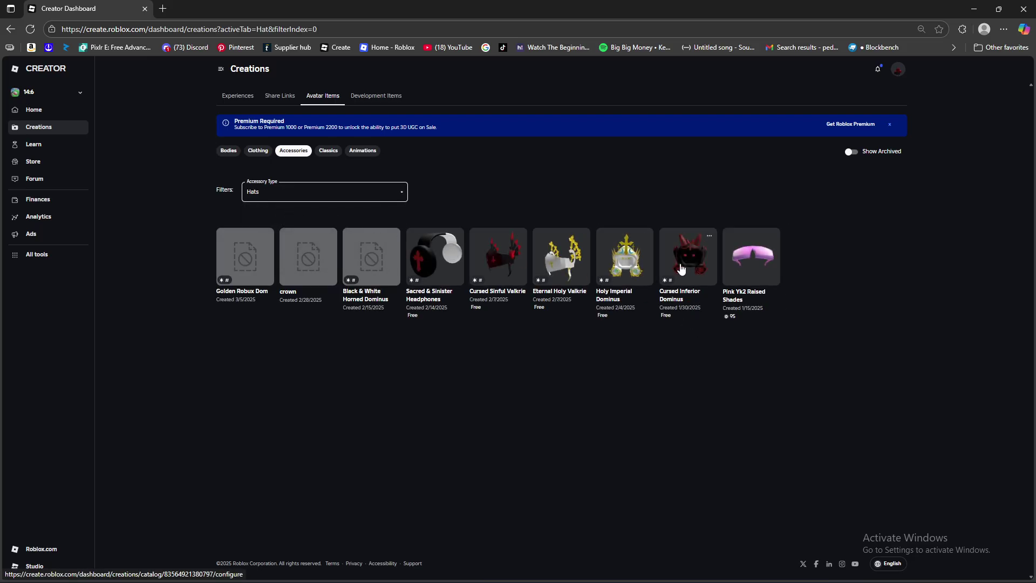
Step: Open the Sacred & Sinister Headphones configuration and review its item attributes, pricing, and sale location settings
left_click_drag(435, 260, 426, 252)
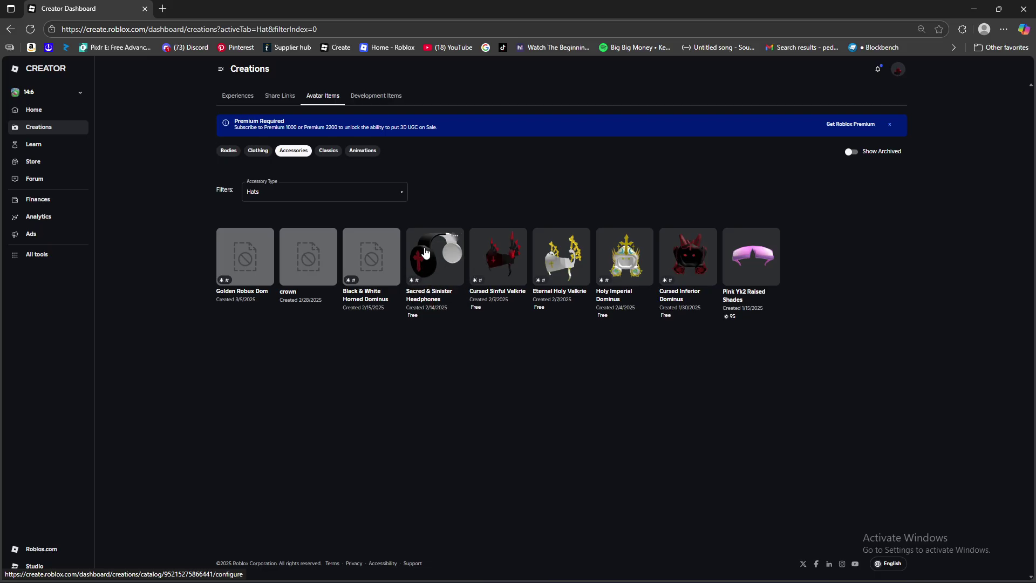
left_click(444, 268)
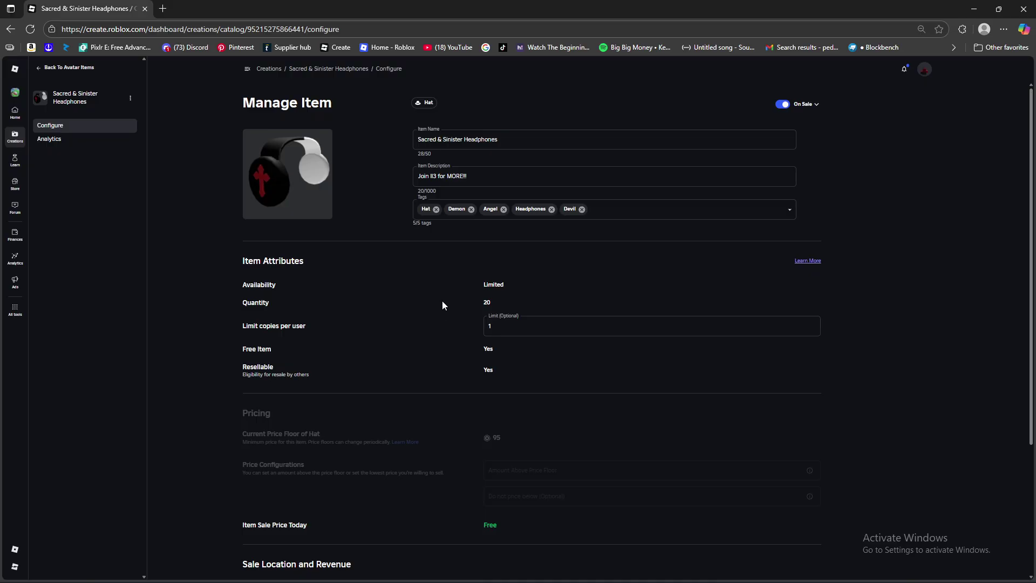
scroll(500, 281, "down", 3)
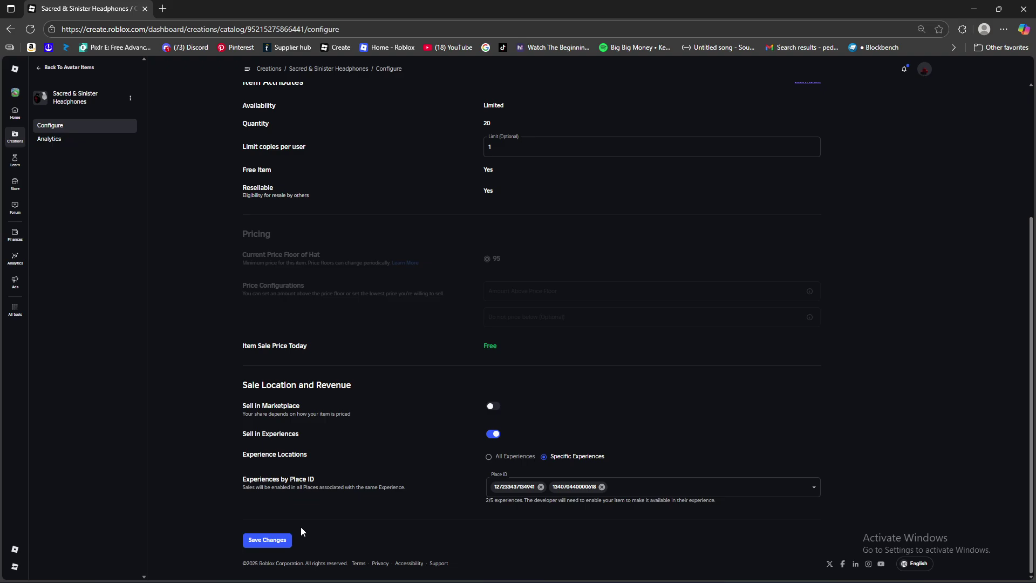
scroll(582, 460, "up", 3)
scroll(558, 378, "down", 2)
scroll(559, 383, "down", 2)
scroll(413, 435, "up", 3)
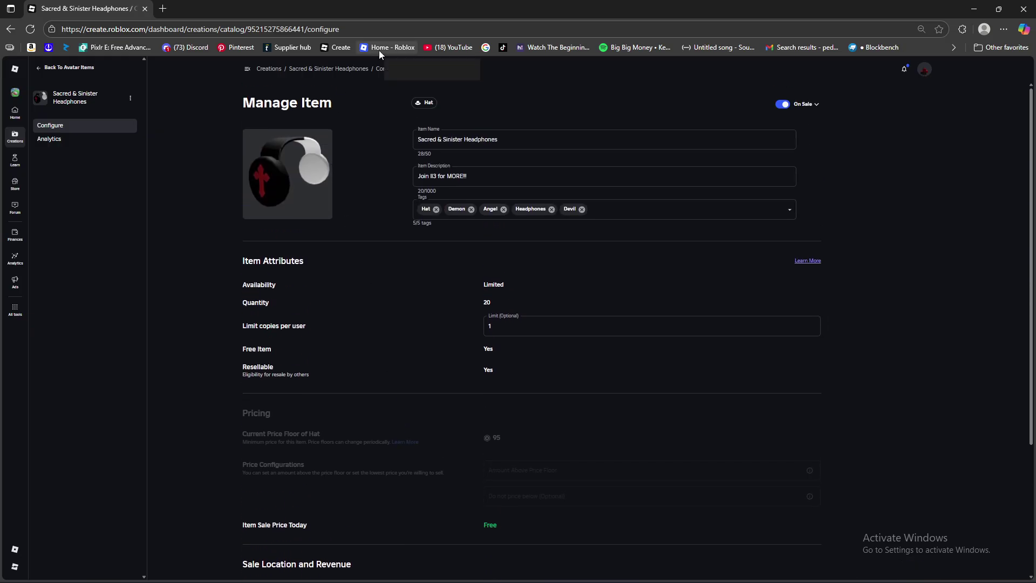
scroll(409, 413, "down", 3)
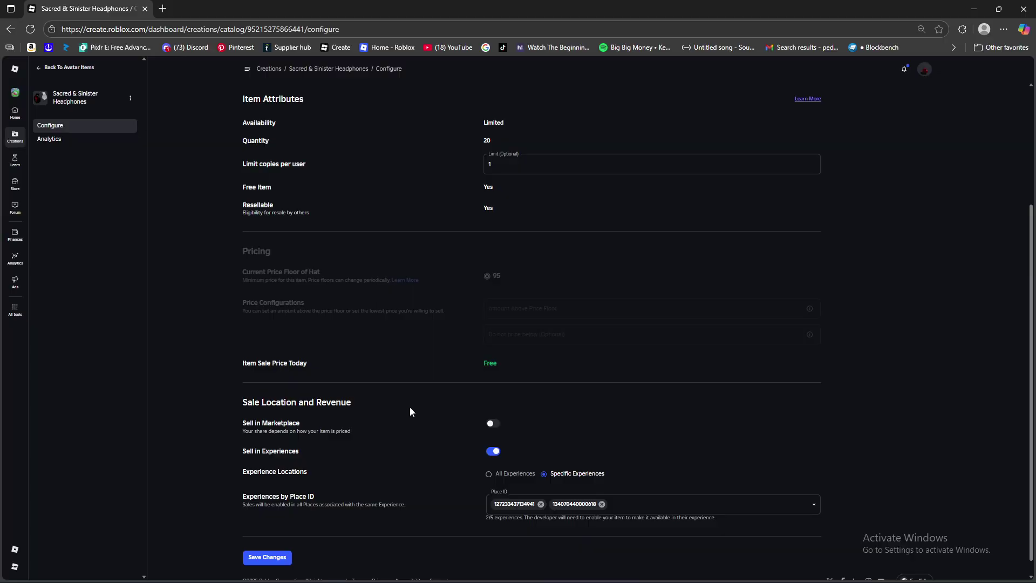